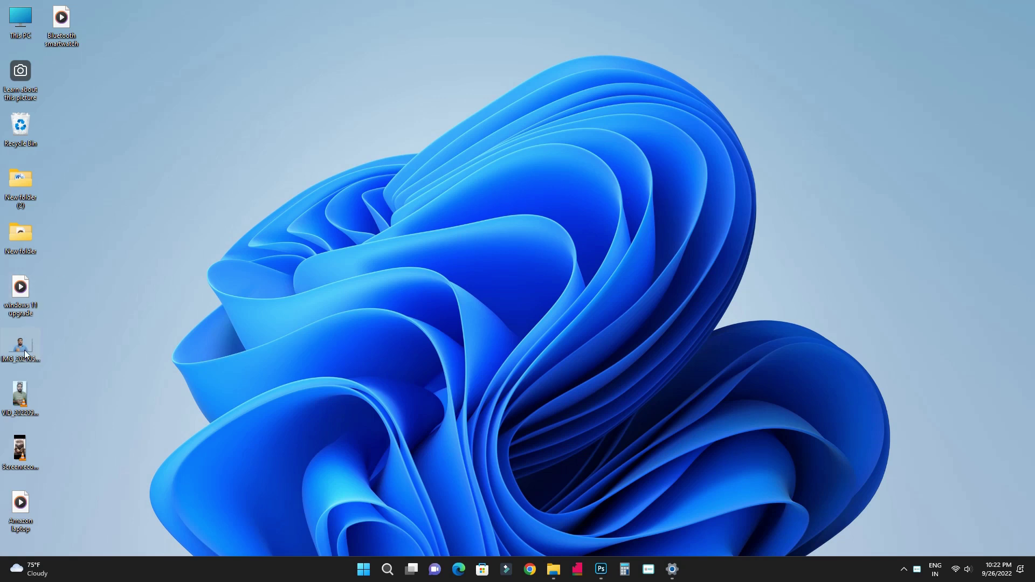
Place the desktop image IMG_20210531_195432-removebg-preview.png into the open Photoshop document, commit it and minimize Photoshop
{"action": "left_click_drag", "start_coordinate": [27, 350], "coordinate": [720, 473]}
{"action": "key", "text": "Return"}
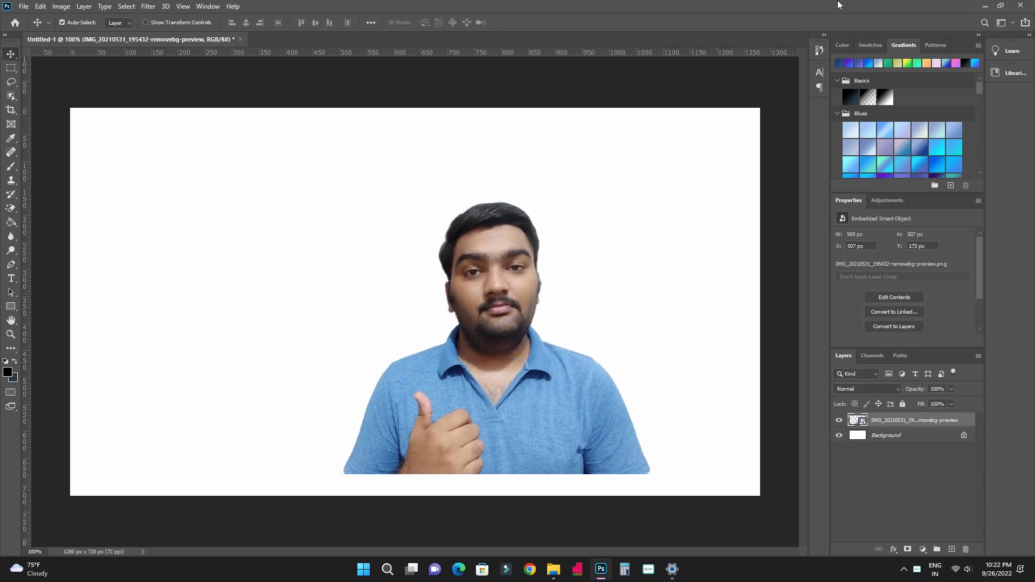
{"action": "left_click", "coordinate": [988, 6]}
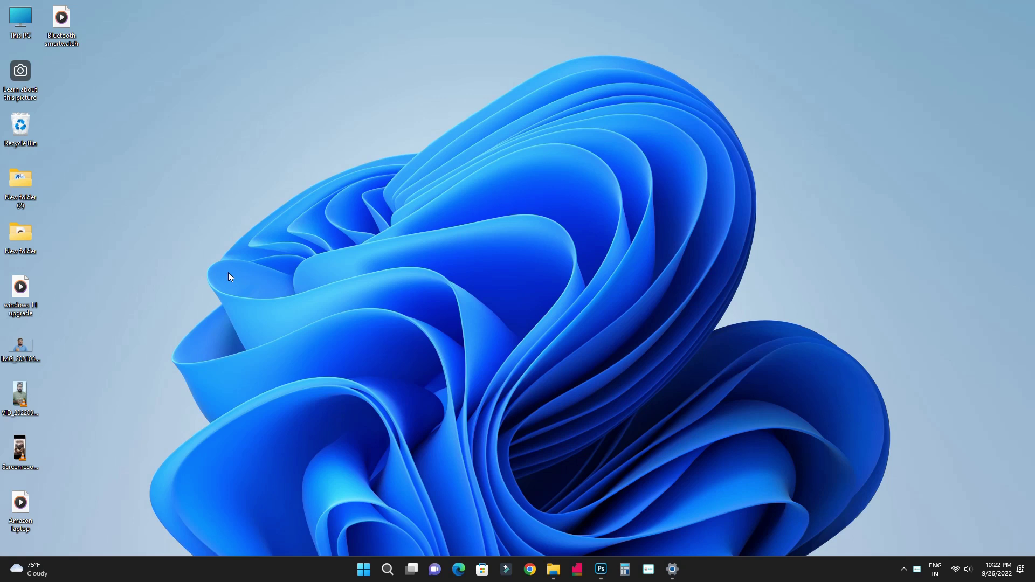
Combine WhatsApp with Messenger into a folder among the Start menu's pinned apps and name it social
{"action": "left_click", "coordinate": [363, 569]}
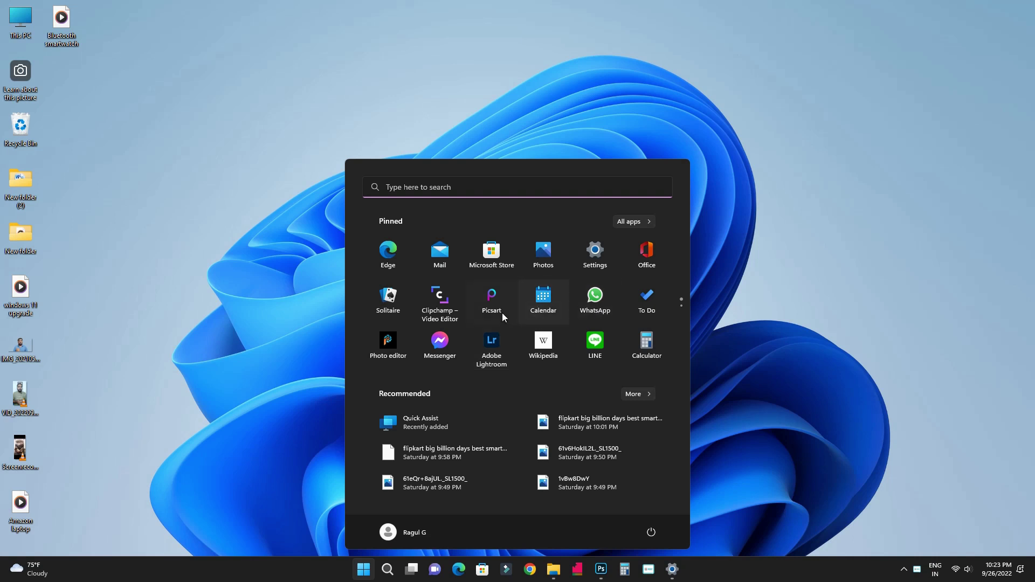
{"action": "left_click_drag", "start_coordinate": [590, 310], "coordinate": [435, 348]}
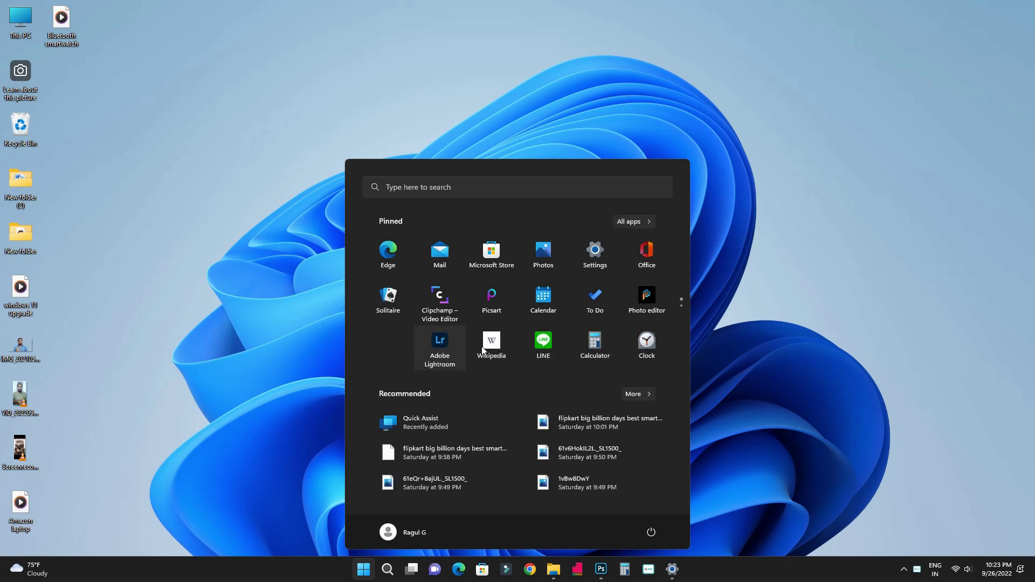
{"action": "left_click", "coordinate": [400, 360]}
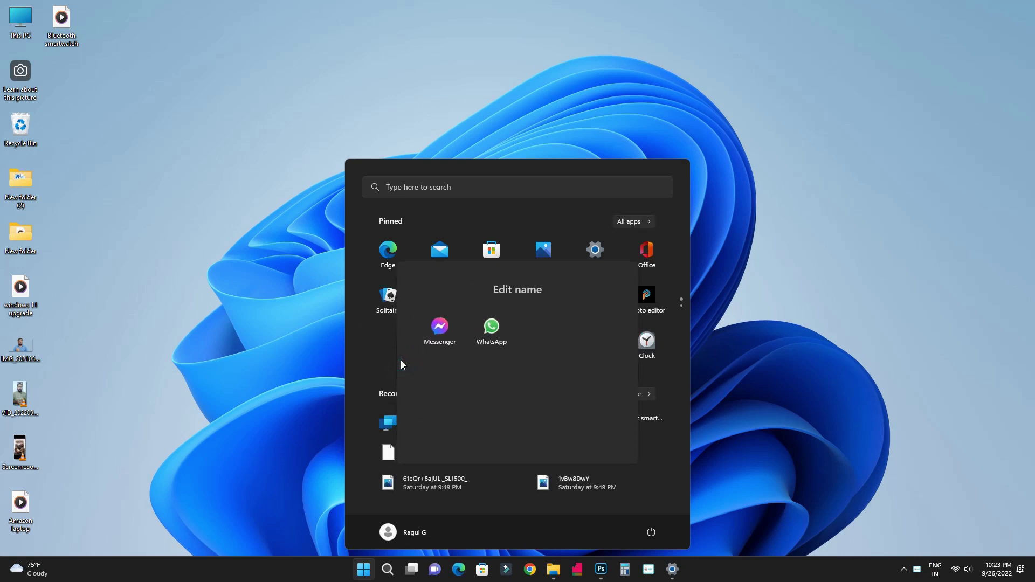
{"action": "left_click", "coordinate": [515, 296]}
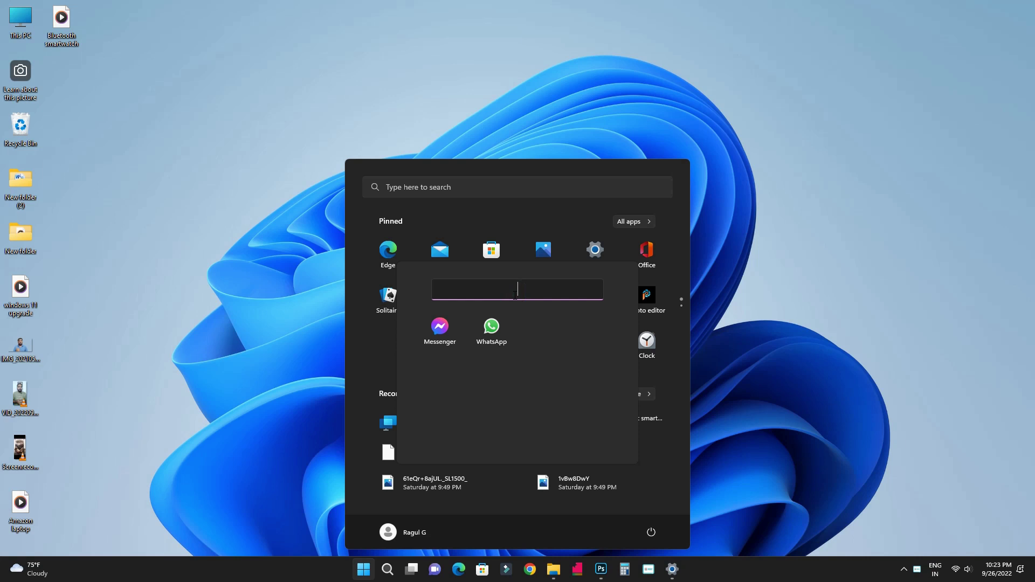
{"action": "type", "text": "social"}
{"action": "key", "text": "Return"}
{"action": "left_click", "coordinate": [377, 341]}
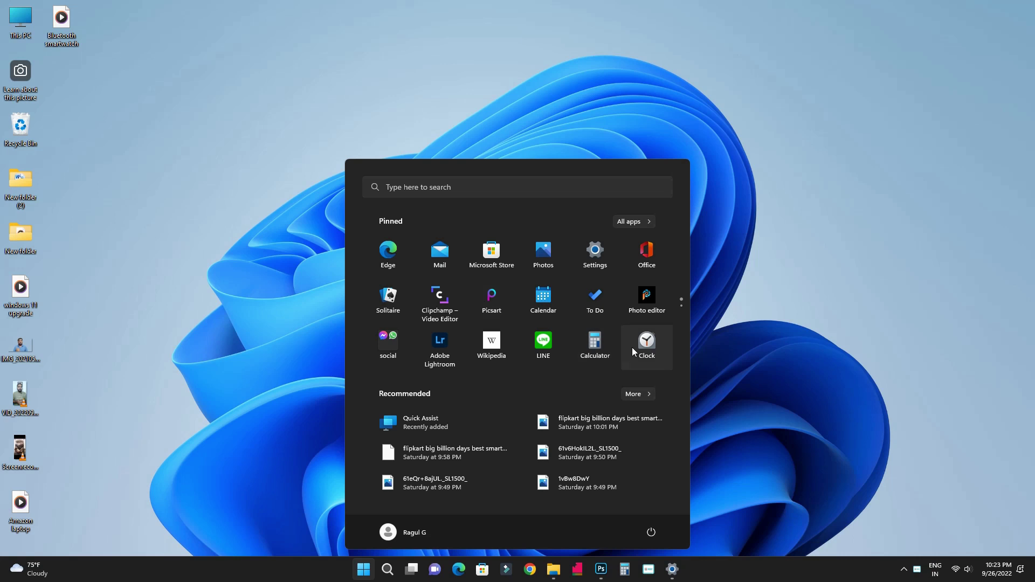
Move WhatsApp out of the social folder back among the pinned apps and close the Start menu
{"action": "left_click", "coordinate": [386, 342]}
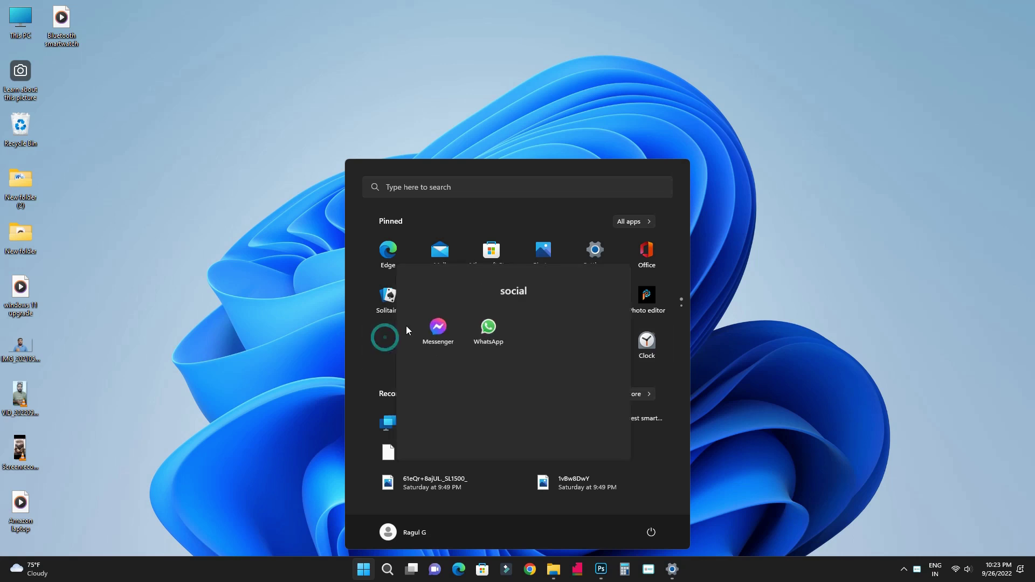
{"action": "left_click_drag", "start_coordinate": [488, 335], "coordinate": [456, 245]}
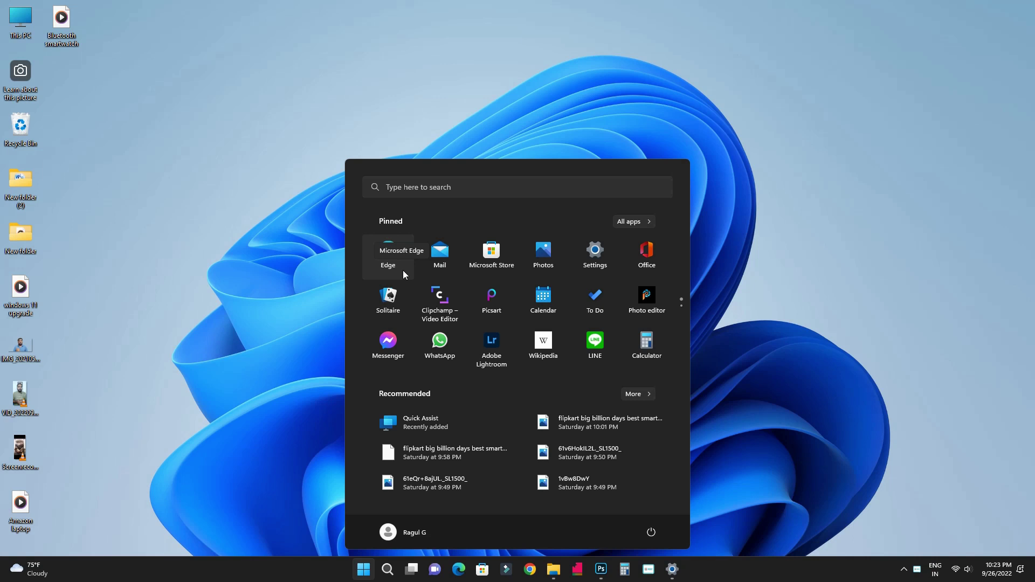
{"action": "left_click", "coordinate": [896, 292]}
Open the Start personalization page in Settings and bring up the Start menu to view its current layout
{"action": "left_click", "coordinate": [671, 569]}
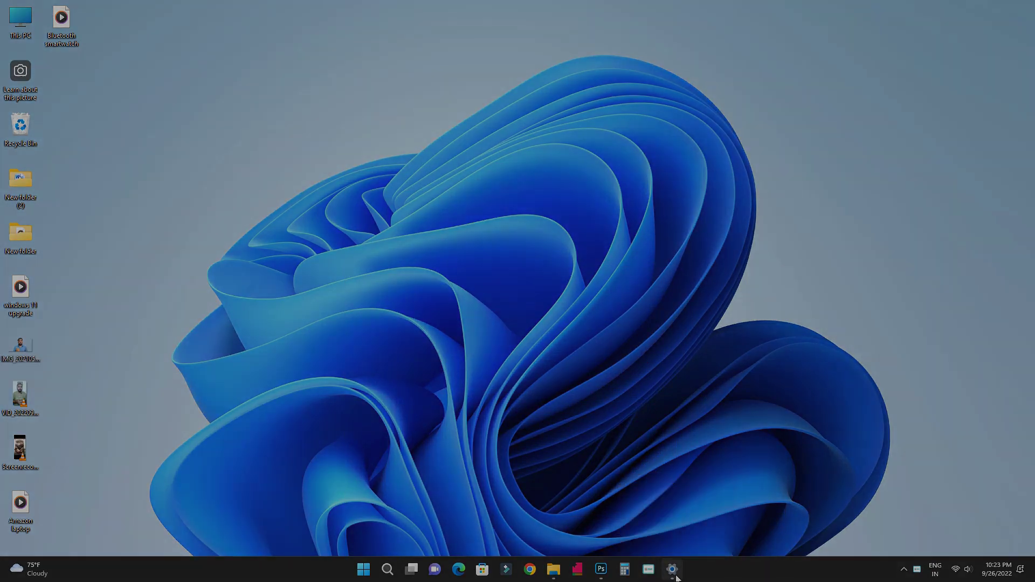
{"action": "left_click", "coordinate": [105, 180]}
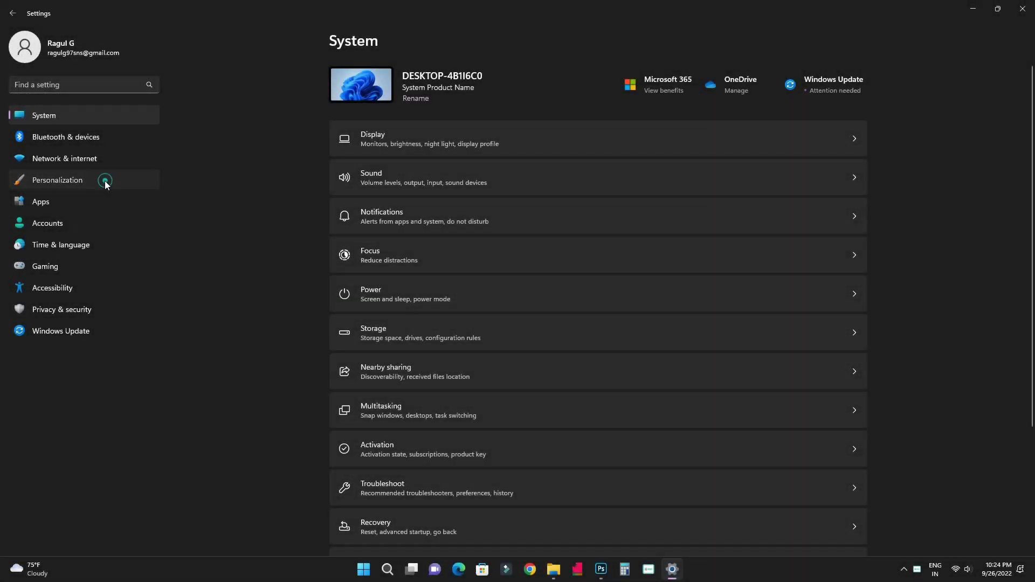
{"action": "left_click", "coordinate": [506, 394]}
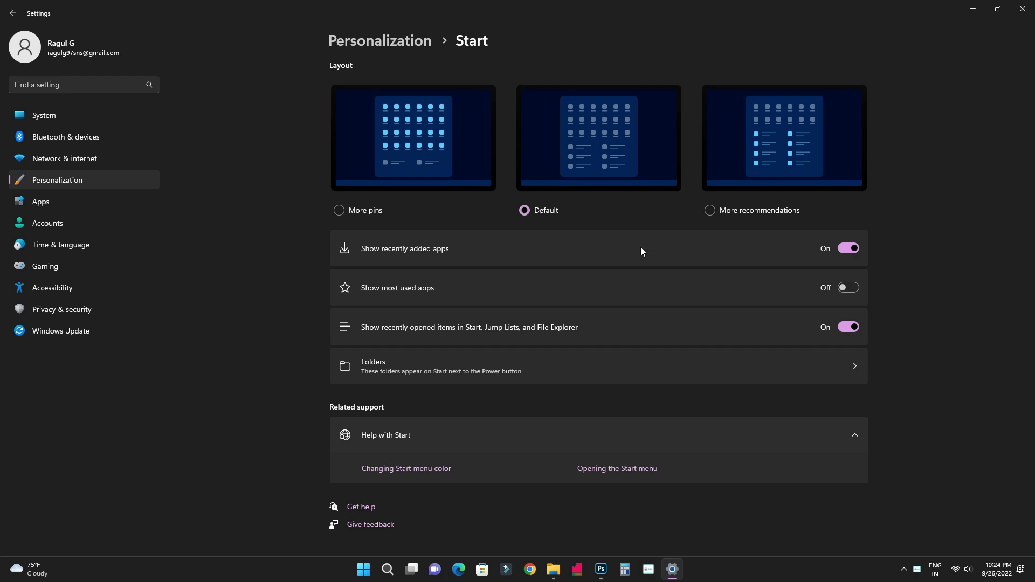
{"action": "left_click", "coordinate": [363, 570]}
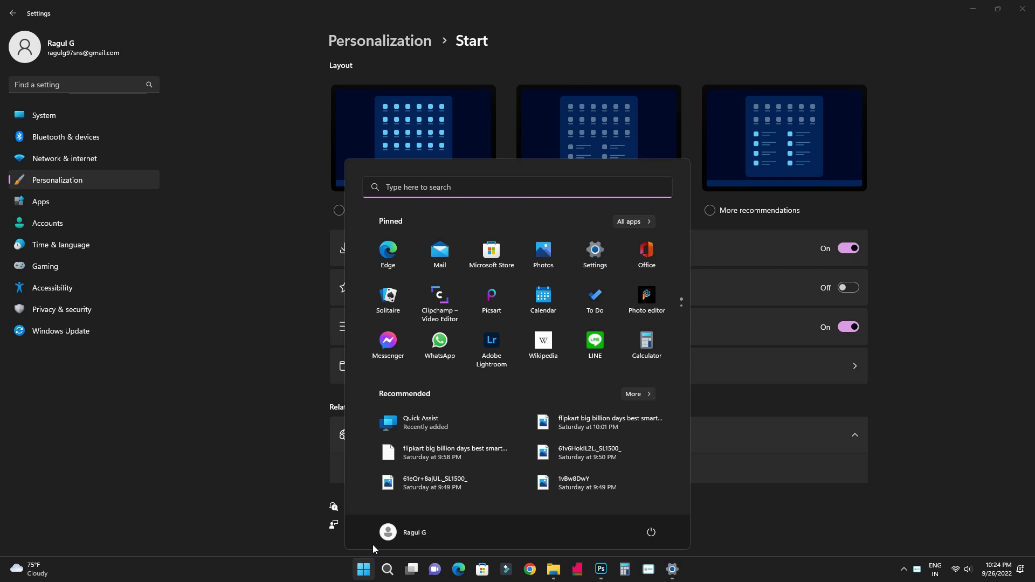
Try the More pins and More recommendations Start layouts, previewing the Start menu with each one
{"action": "left_click", "coordinate": [340, 215]}
{"action": "left_click", "coordinate": [339, 211]}
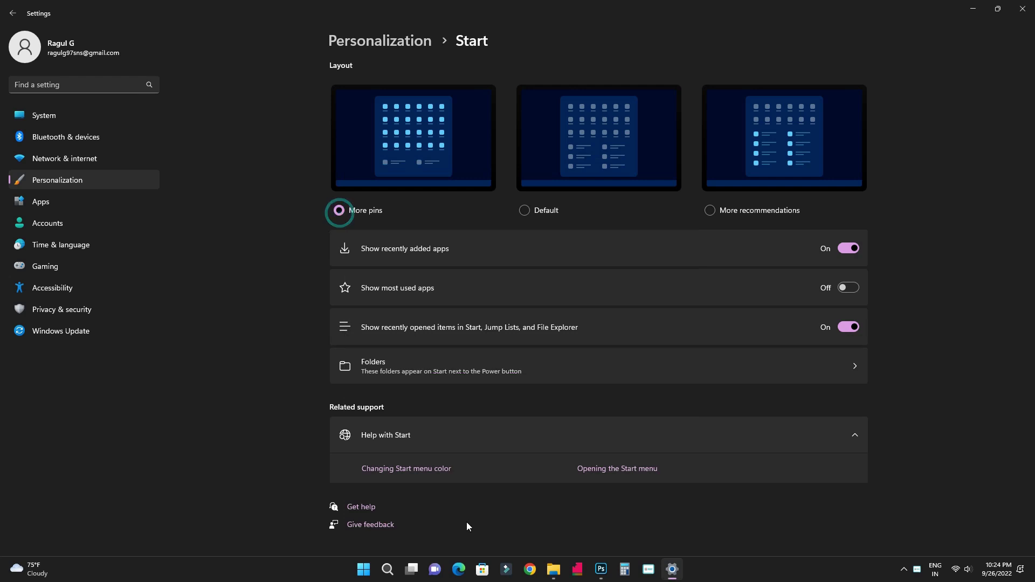
{"action": "left_click", "coordinate": [365, 572]}
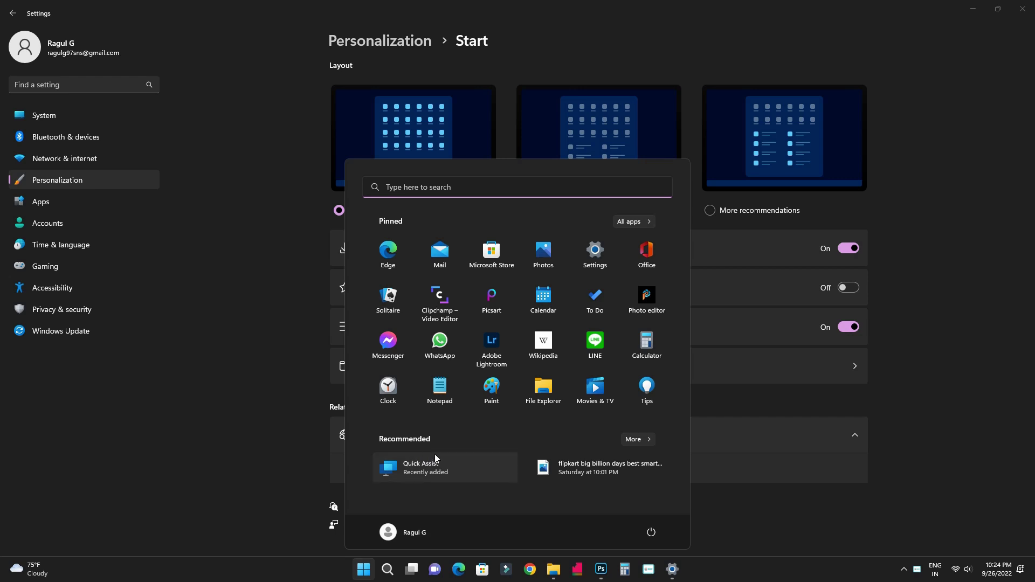
{"action": "left_click", "coordinate": [600, 131]}
{"action": "left_click", "coordinate": [715, 205]}
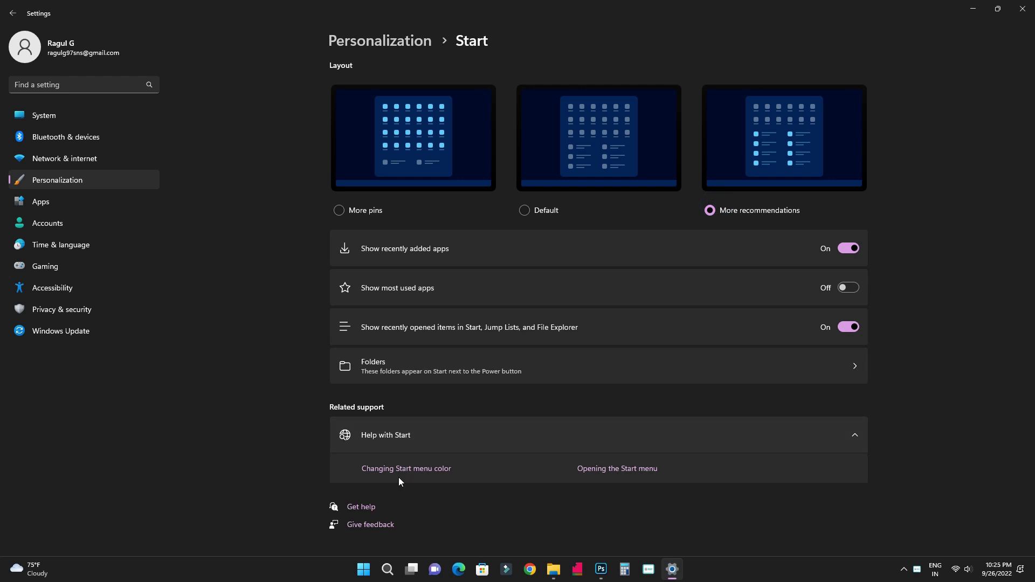
{"action": "left_click", "coordinate": [363, 569]}
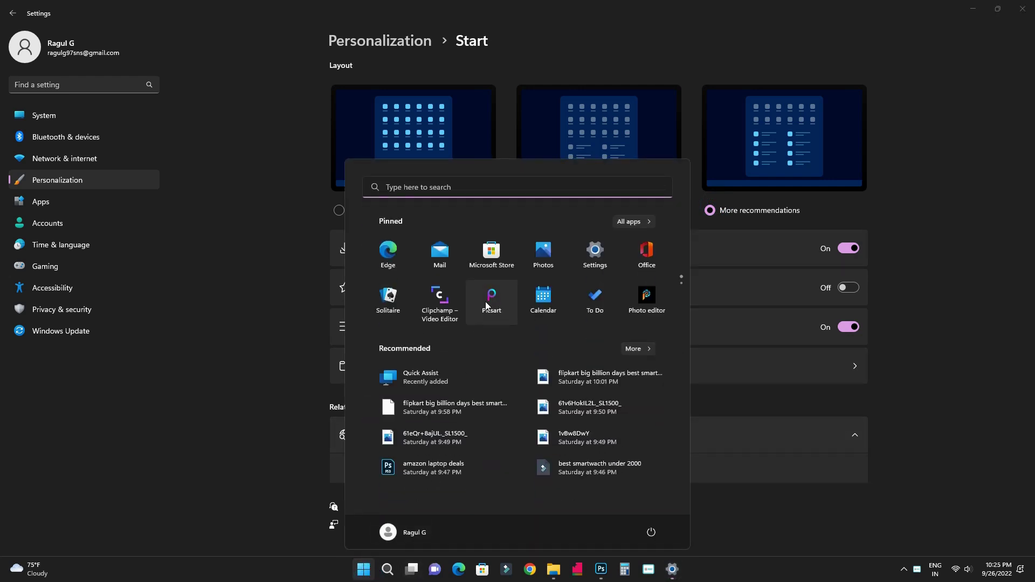
Set the Start layout back to Default and check the Start menu
{"action": "left_click", "coordinate": [561, 186]}
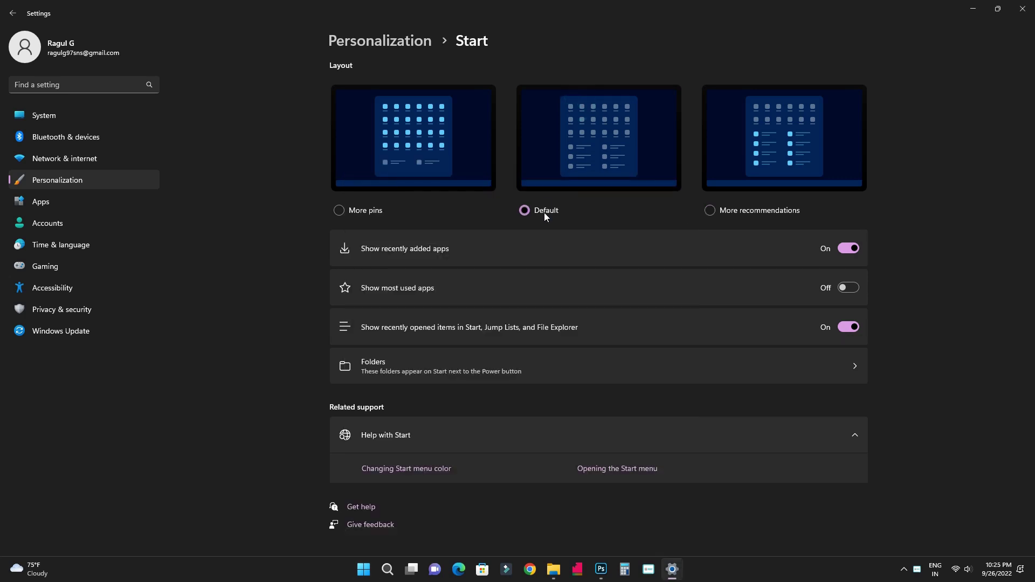
{"action": "left_click", "coordinate": [363, 571]}
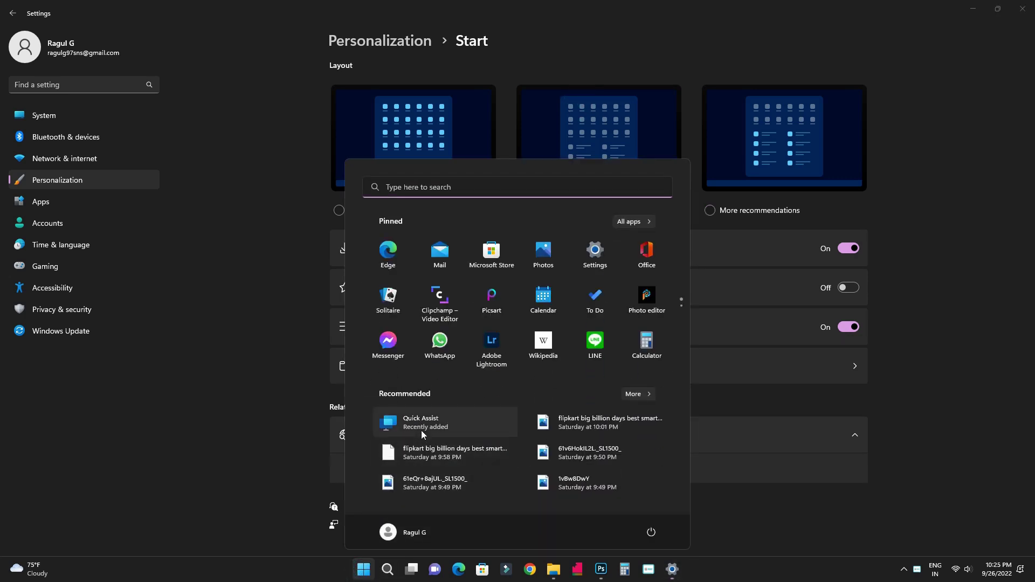
{"action": "left_click", "coordinate": [180, 359]}
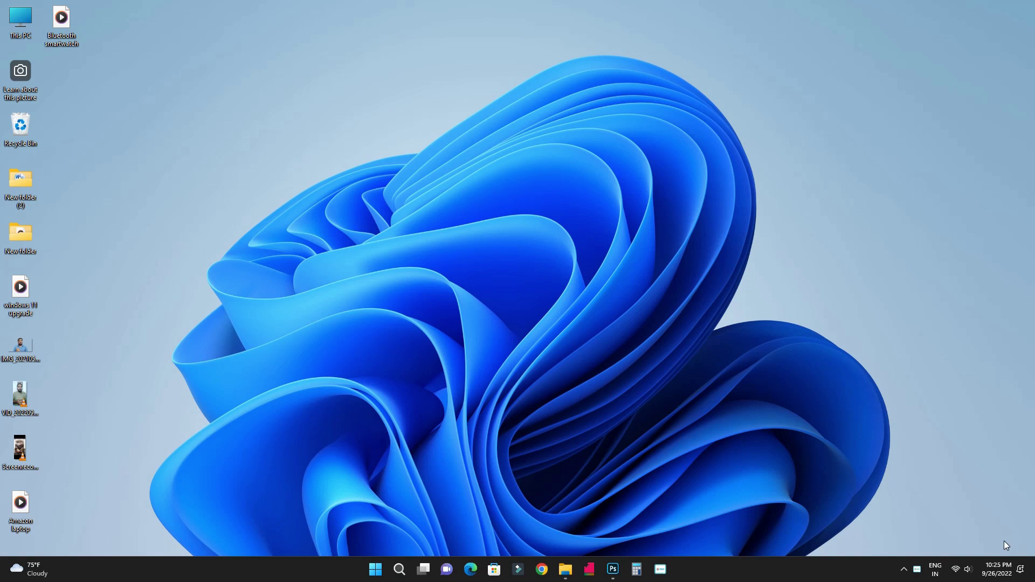
Open the notification center and turn Do not disturb off and on again
{"action": "left_click", "coordinate": [1027, 578]}
{"action": "left_click", "coordinate": [998, 569]}
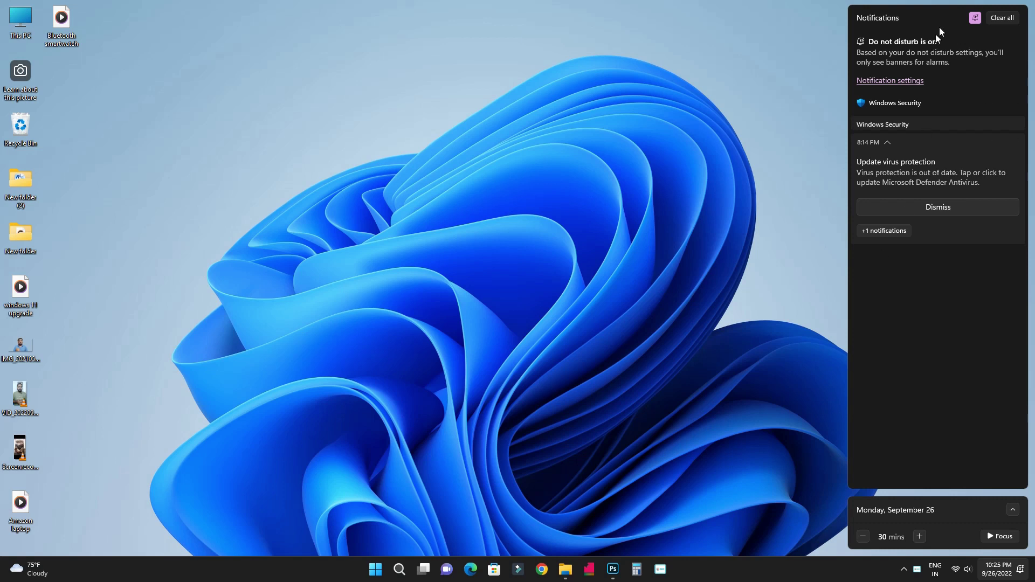
{"action": "left_click", "coordinate": [975, 20]}
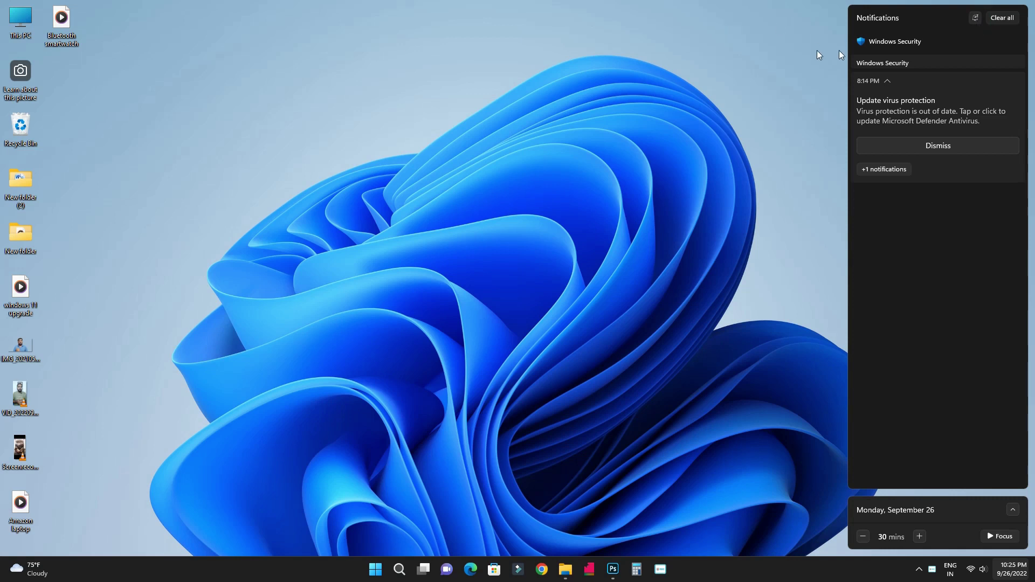
{"action": "left_click", "coordinate": [976, 19]}
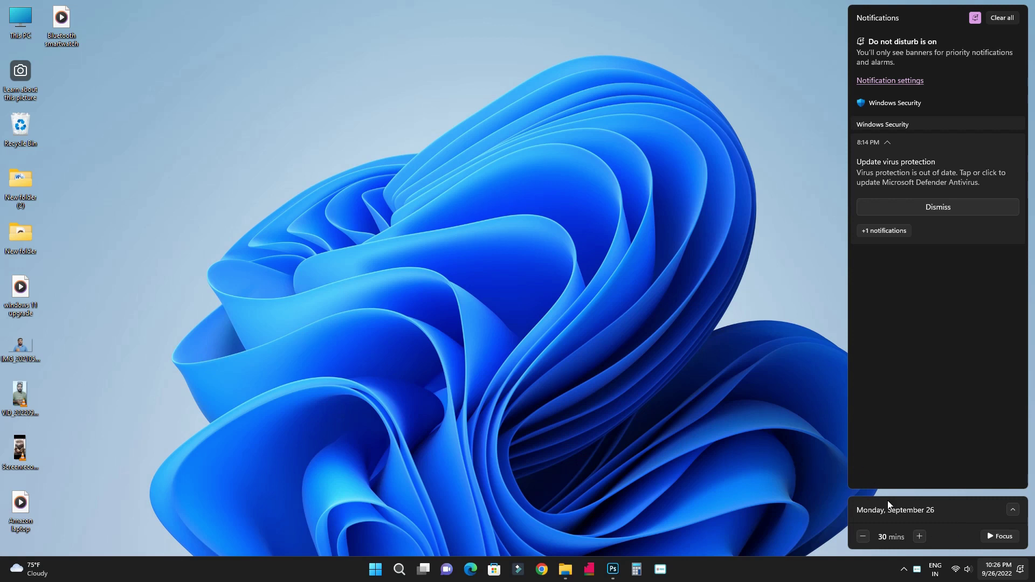
Shorten the focus session duration by five decrements, start the session and minimize the Clock window
{"action": "left_click", "coordinate": [863, 536]}
{"action": "left_click", "coordinate": [863, 536]}
{"action": "left_click", "coordinate": [864, 536]}
{"action": "left_click", "coordinate": [863, 536]}
{"action": "left_click", "coordinate": [863, 536]}
{"action": "left_click", "coordinate": [995, 541]}
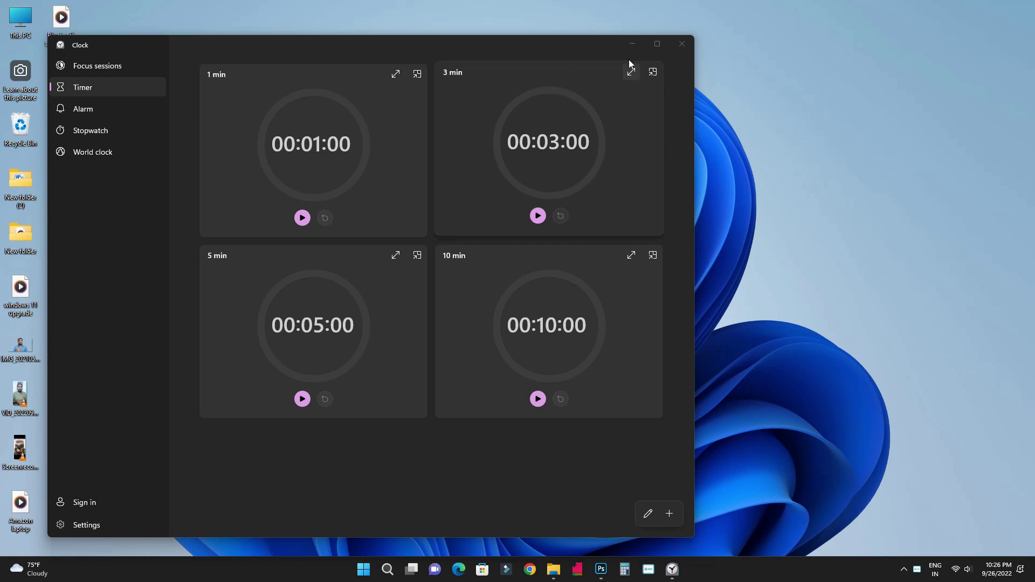
{"action": "left_click", "coordinate": [633, 45]}
End the running focus session, expand the monthly calendar to view it and close the notification center
{"action": "left_click", "coordinate": [997, 569]}
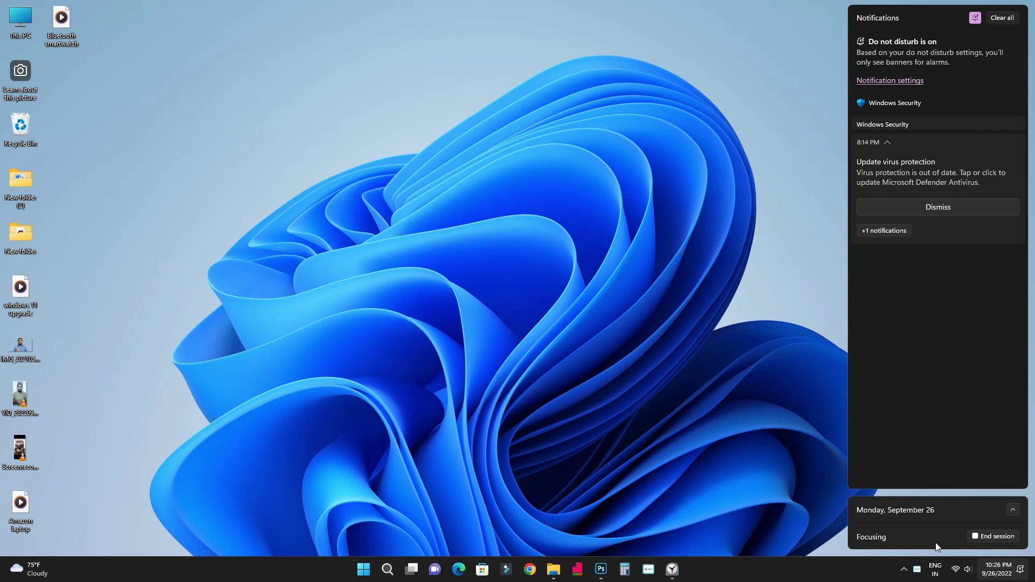
{"action": "left_click", "coordinate": [987, 539]}
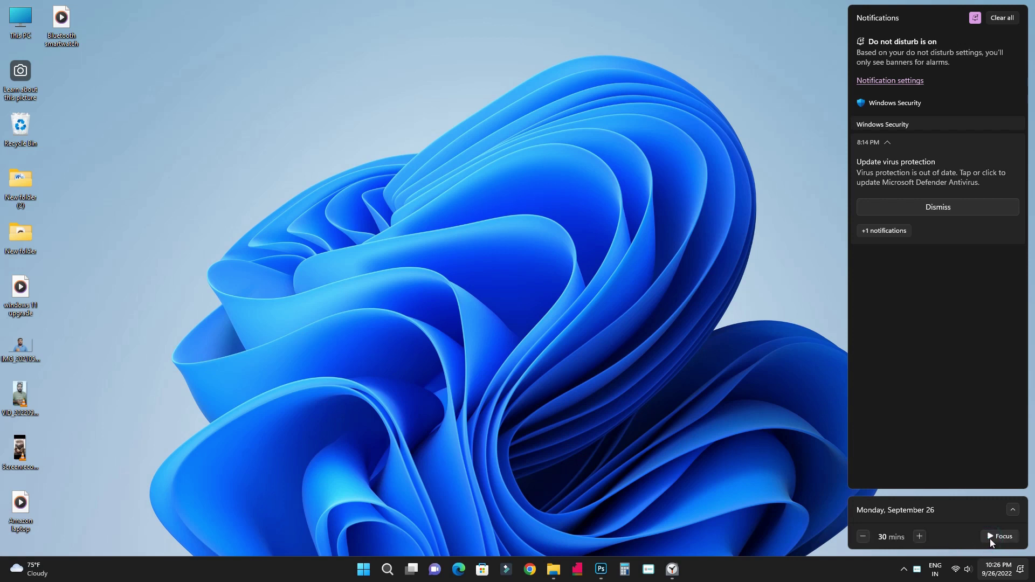
{"action": "left_click", "coordinate": [1012, 510]}
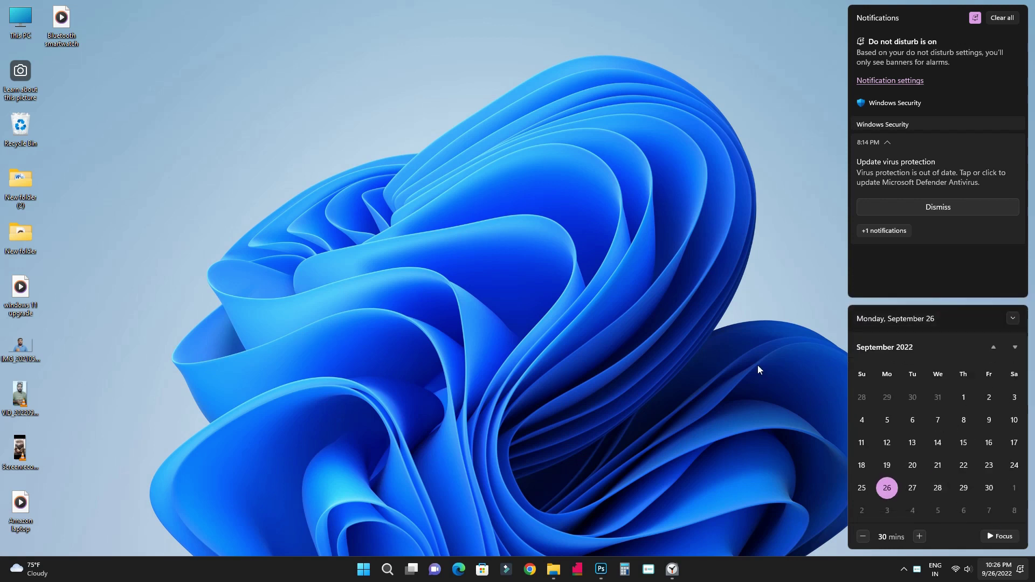
{"action": "key", "text": "Escape"}
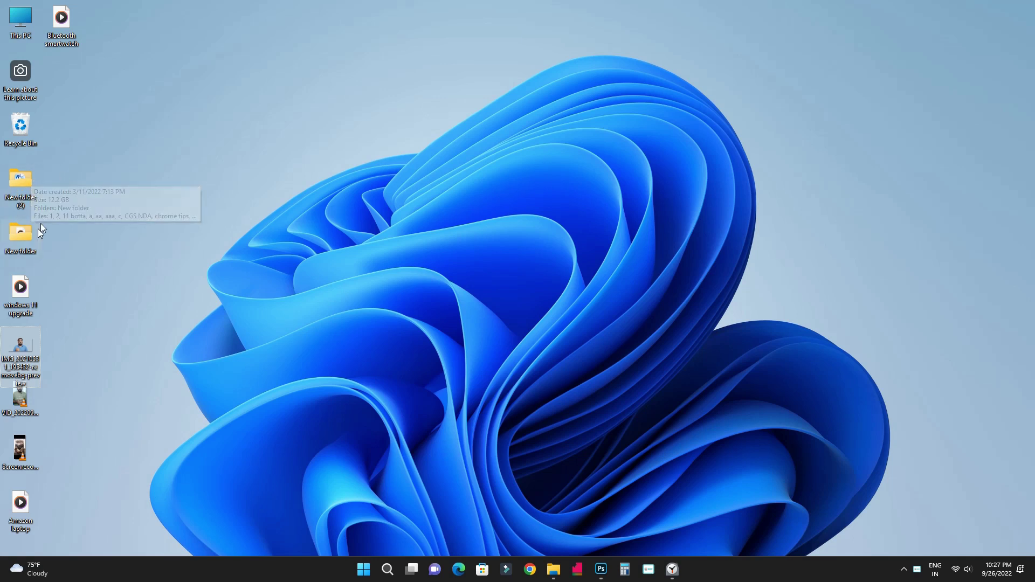
Look into the desktop folders New folder and New folder (2) and the New Volume (F:) drive in File Explorer
{"action": "double_click", "coordinate": [27, 242]}
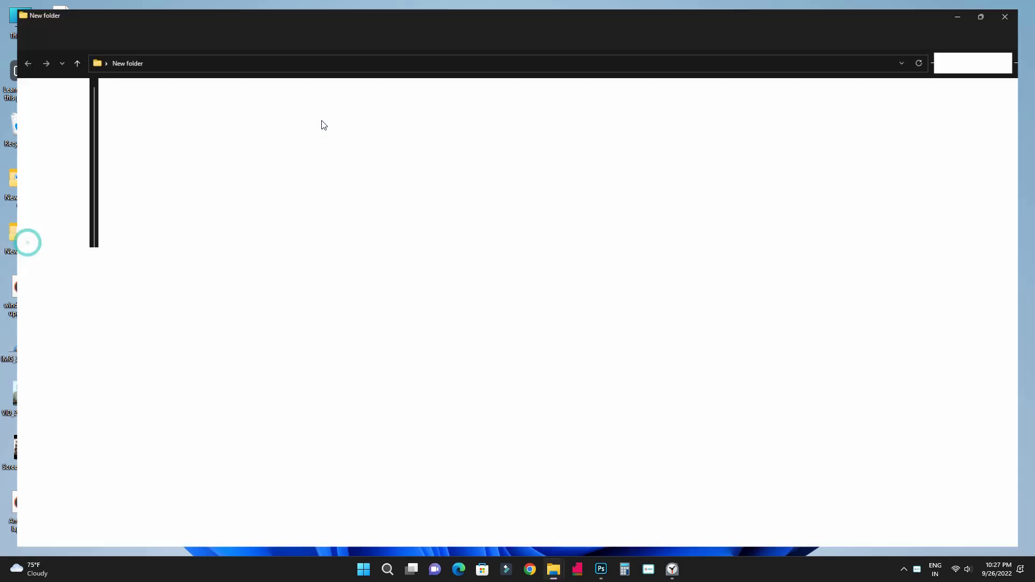
{"action": "key", "text": "super+d"}
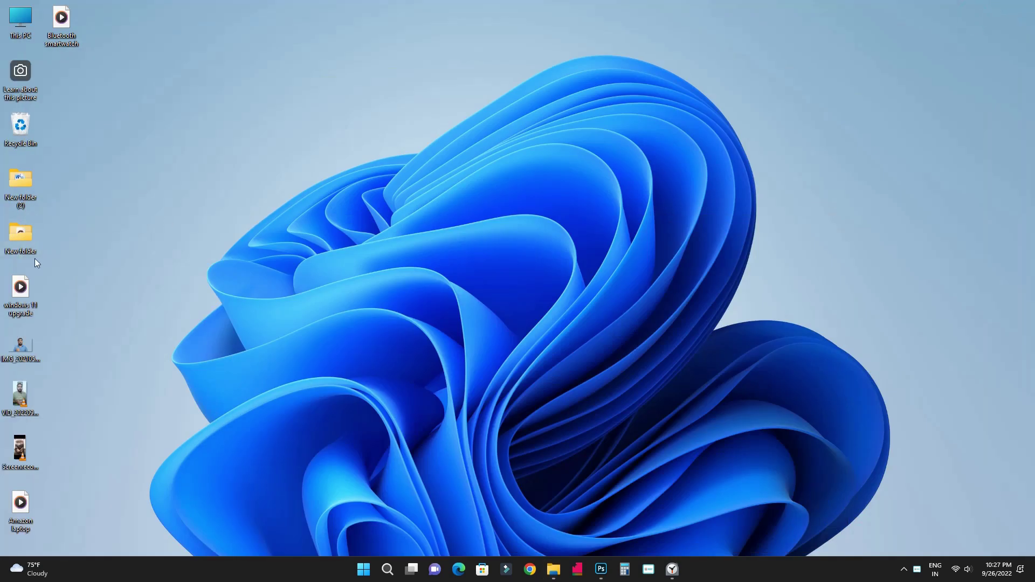
{"action": "double_click", "coordinate": [17, 179]}
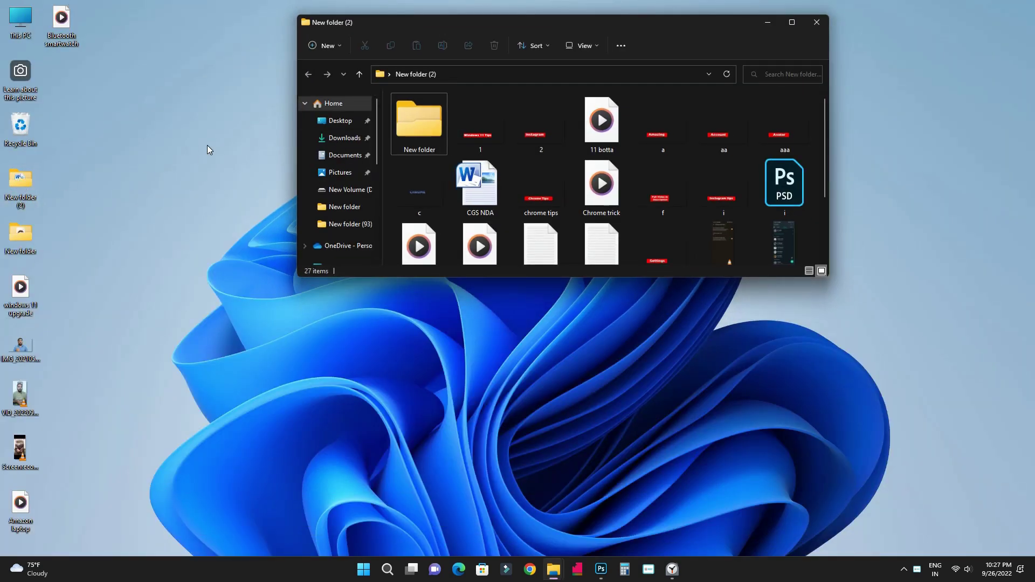
{"action": "left_click", "coordinate": [757, 21]}
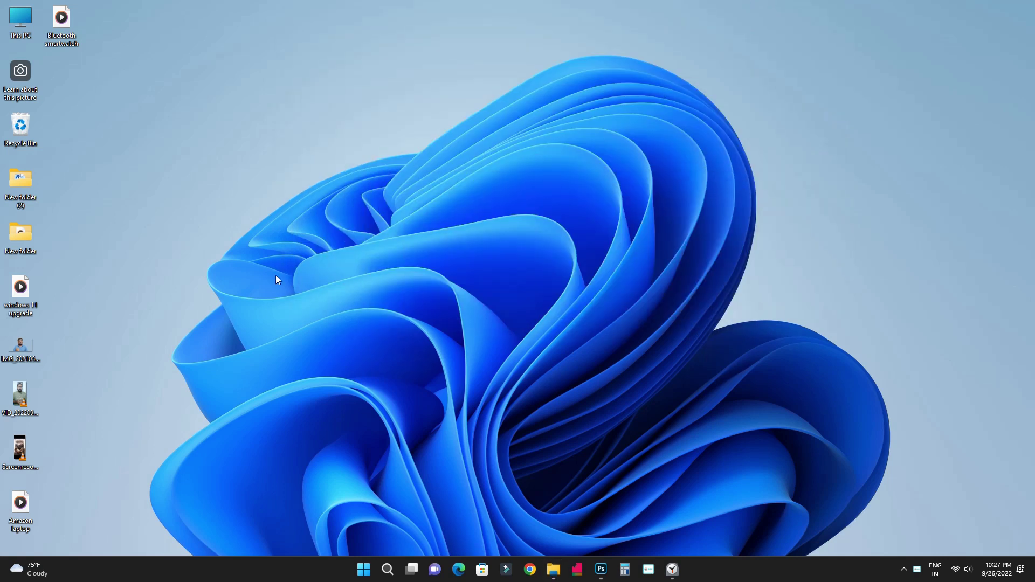
{"action": "left_click", "coordinate": [553, 569]}
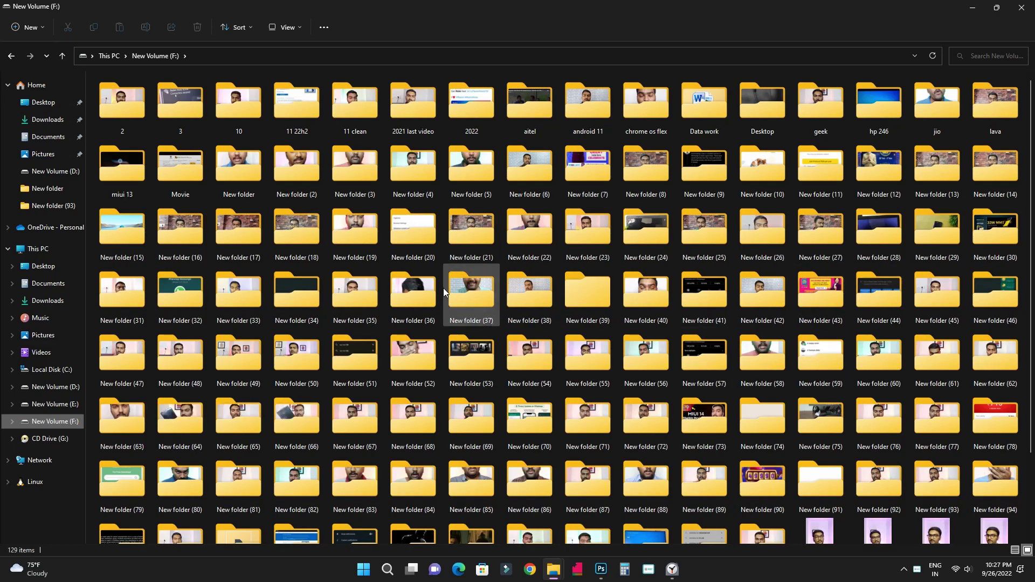
{"action": "mouse_move", "coordinate": [431, 411]}
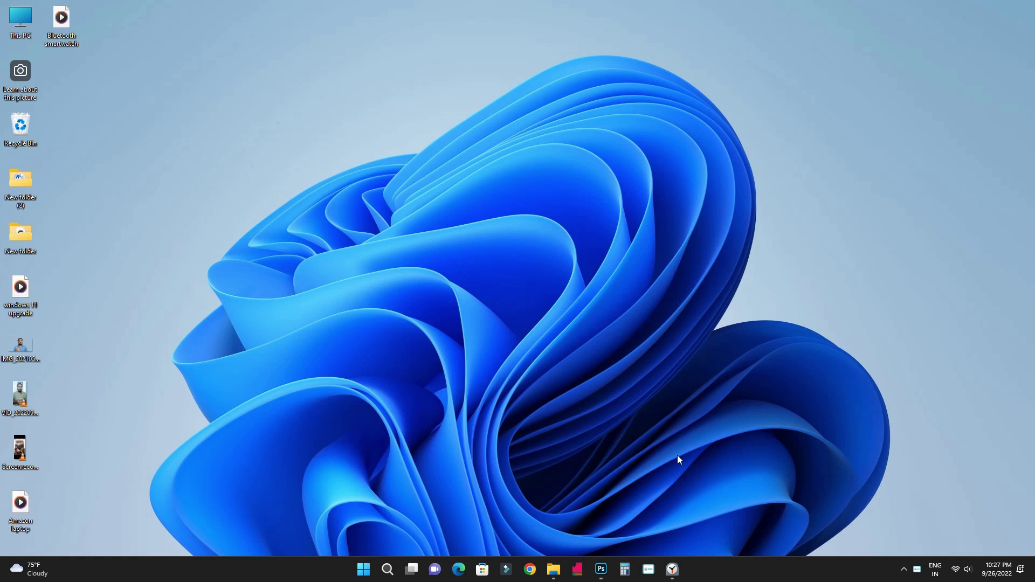
Open Task Manager to show the running processes
{"action": "key", "text": "ctrl+shift+Escape"}
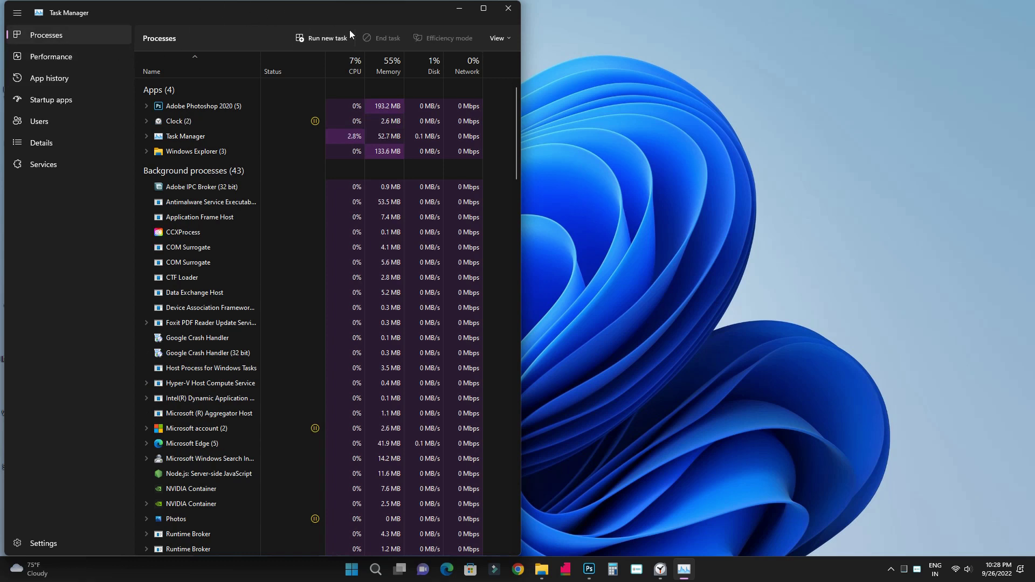
Look through Task Manager's Performance, App history, Startup apps, Users, Details and Services pages
{"action": "left_click", "coordinate": [84, 64]}
{"action": "left_click", "coordinate": [81, 77]}
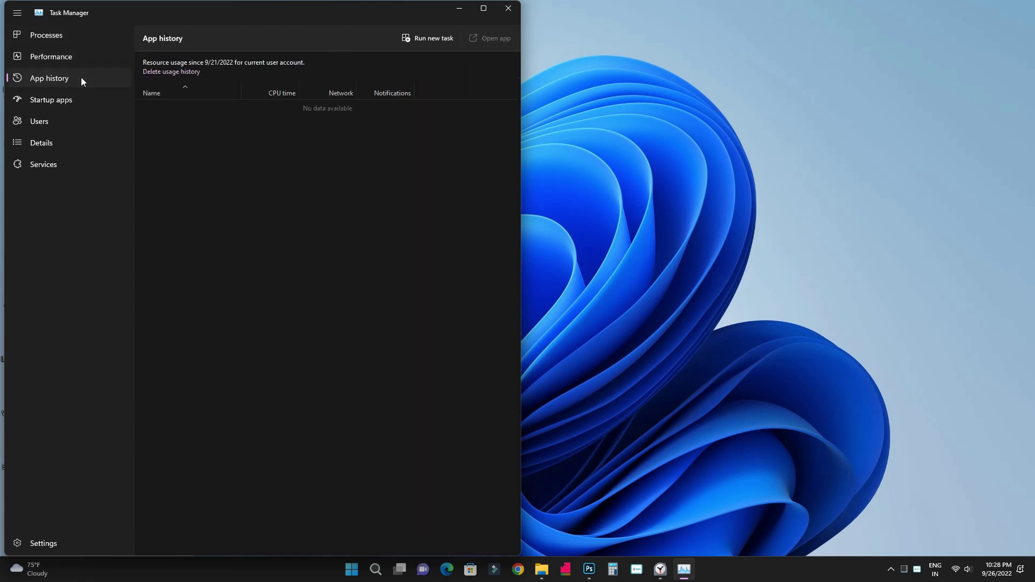
{"action": "left_click", "coordinate": [76, 101]}
{"action": "left_click", "coordinate": [65, 116]}
{"action": "left_click", "coordinate": [67, 145]}
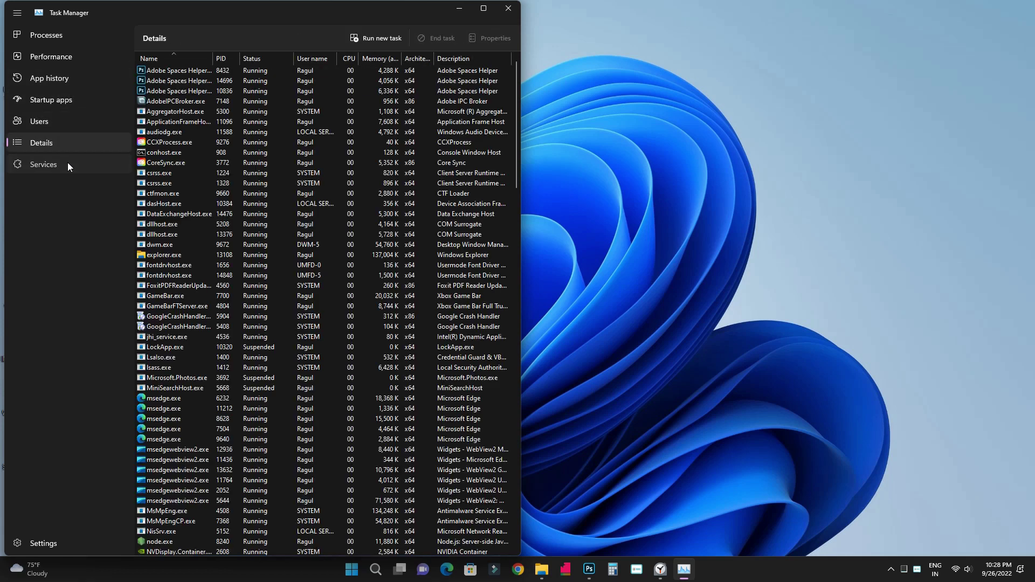
{"action": "left_click", "coordinate": [67, 164]}
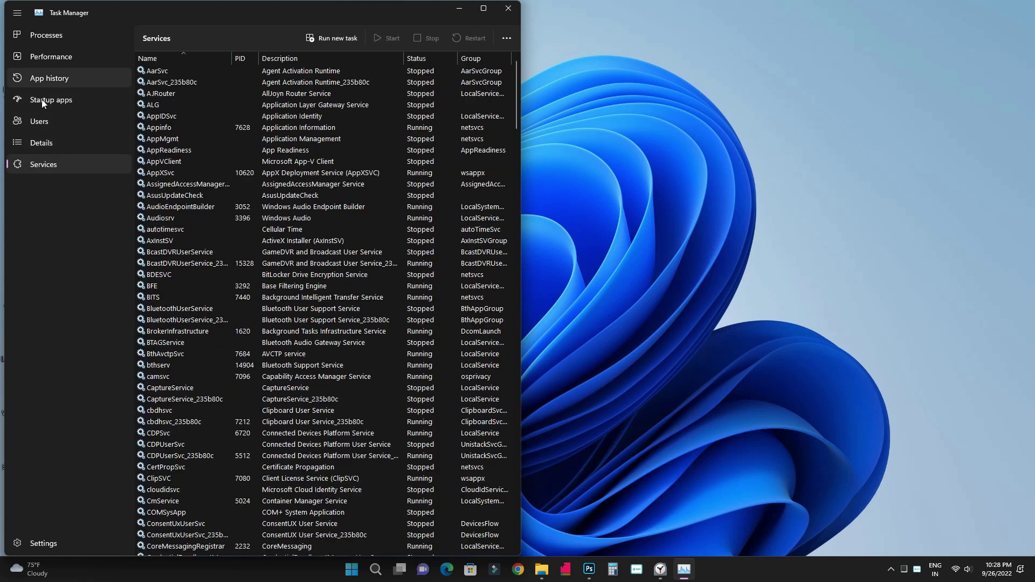
Revisit the Users, Details, App history and Startup apps pages, and close Task Manager
{"action": "left_click", "coordinate": [38, 123]}
{"action": "left_click", "coordinate": [46, 141]}
{"action": "left_click", "coordinate": [47, 121]}
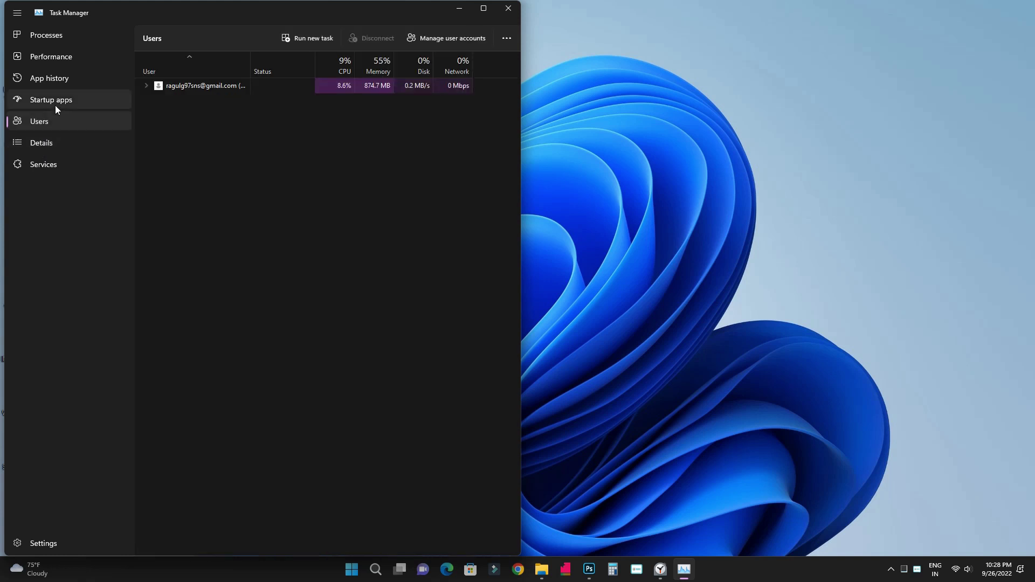
{"action": "left_click", "coordinate": [55, 105]}
{"action": "left_click", "coordinate": [55, 86]}
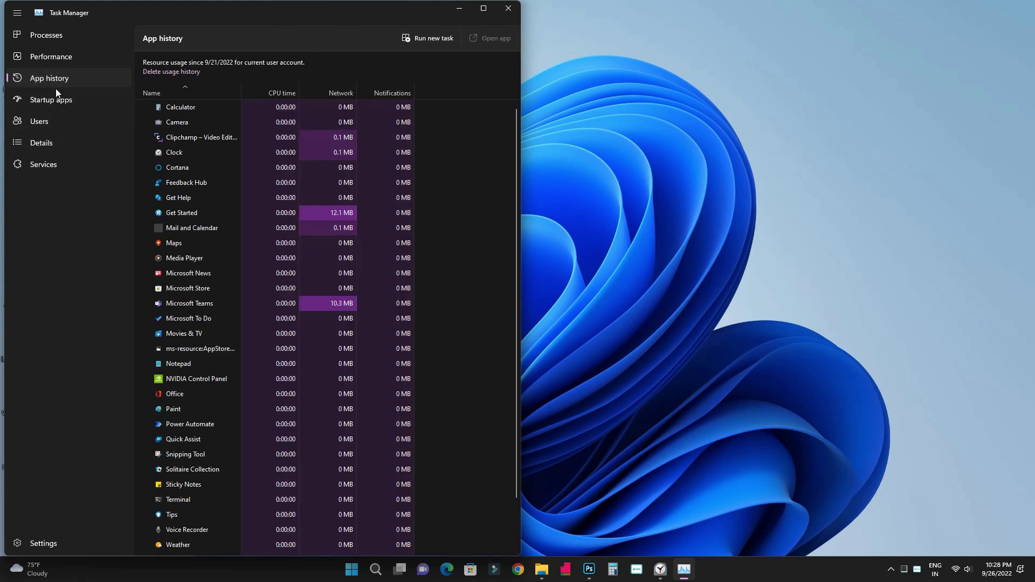
{"action": "left_click", "coordinate": [53, 104]}
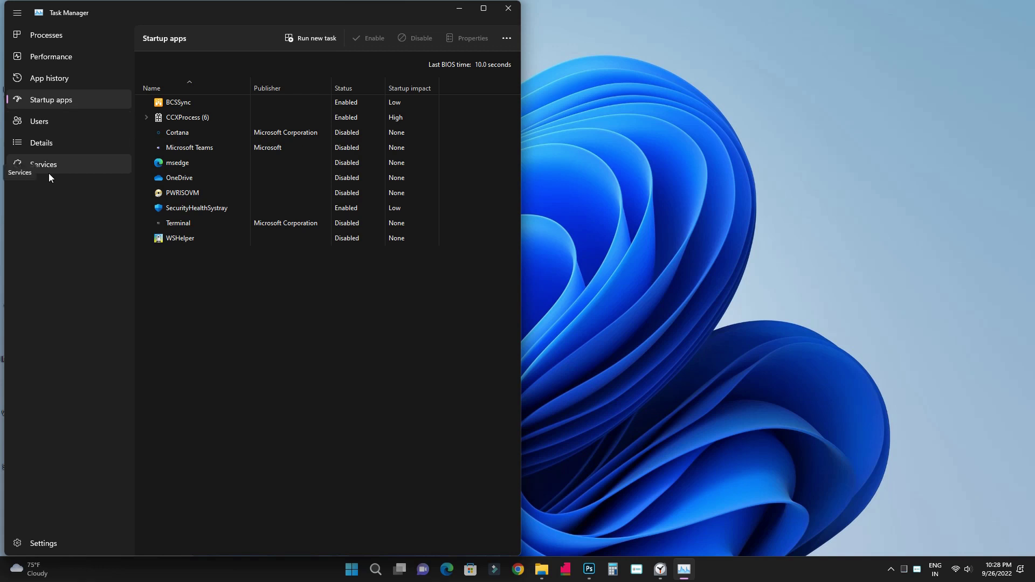
{"action": "left_click", "coordinate": [509, 11]}
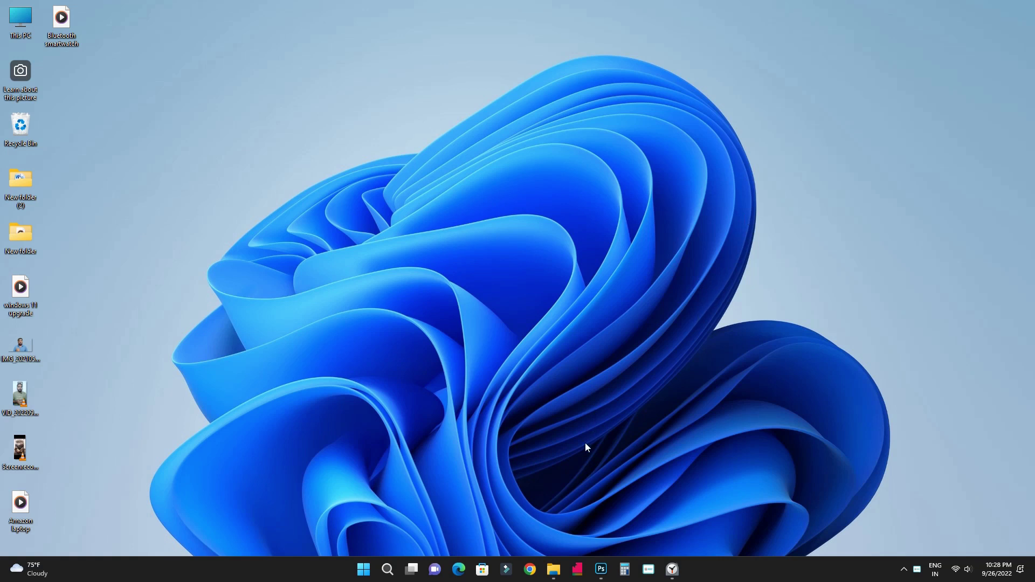
Bring up the New folder (46) window, snap it to the left half of the screen and fill the other half with New Volume (F:)
{"action": "mouse_move", "coordinate": [553, 569]}
{"action": "left_click", "coordinate": [471, 515]}
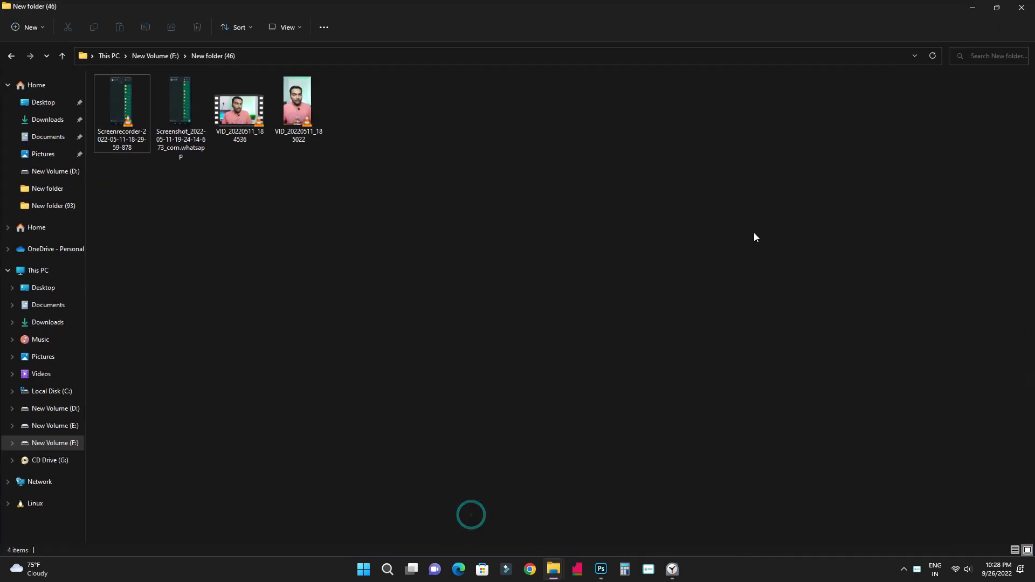
{"action": "left_click", "coordinate": [997, 8]}
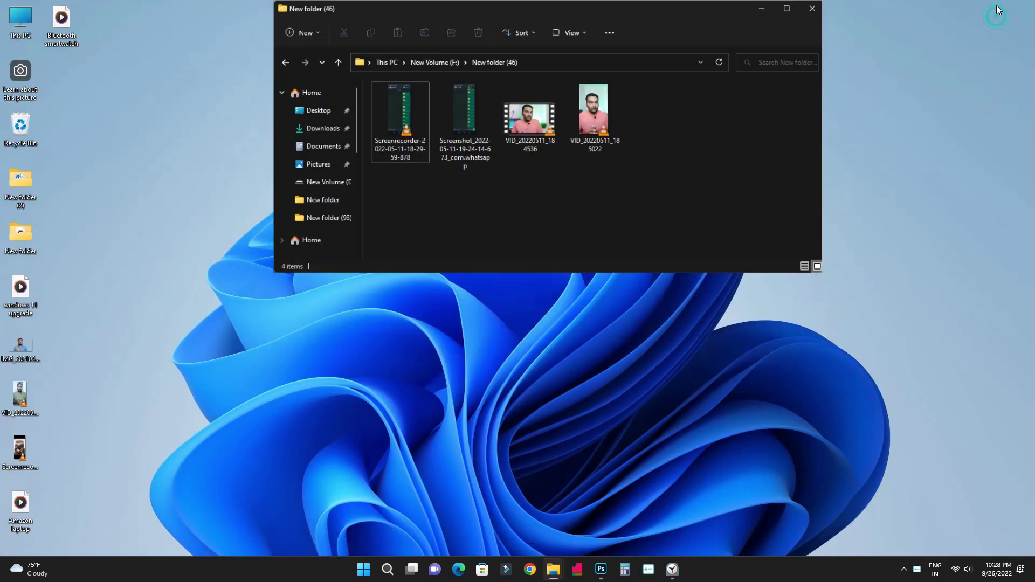
{"action": "left_click_drag", "start_coordinate": [674, 9], "coordinate": [660, 166]}
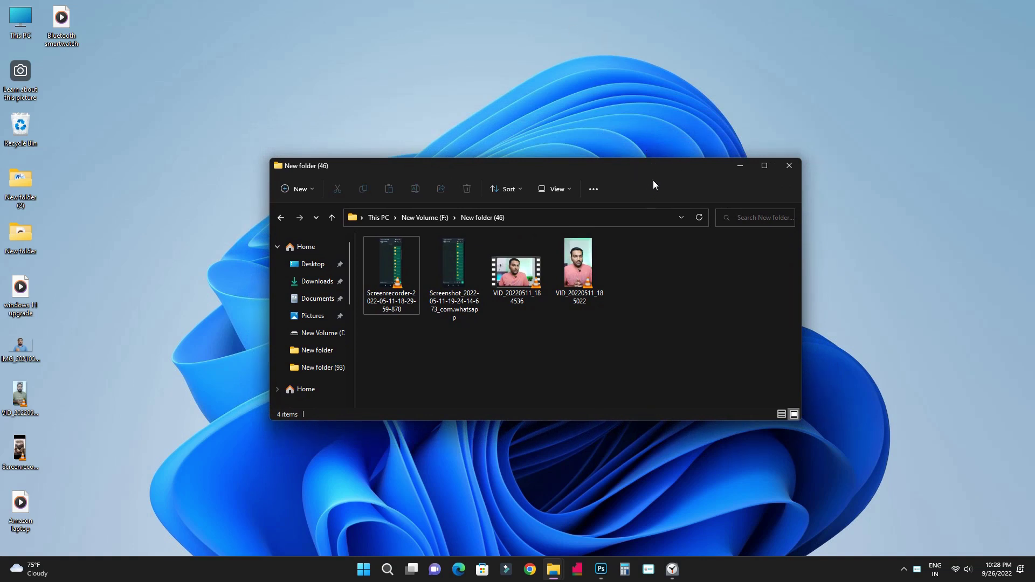
{"action": "left_click_drag", "start_coordinate": [663, 172], "coordinate": [360, 32]}
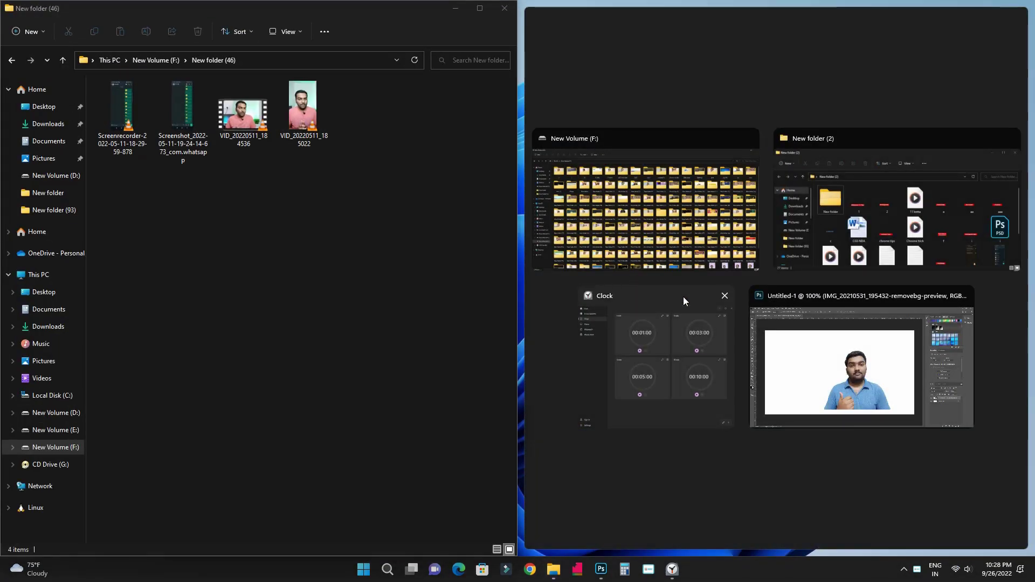
{"action": "left_click", "coordinate": [673, 143]}
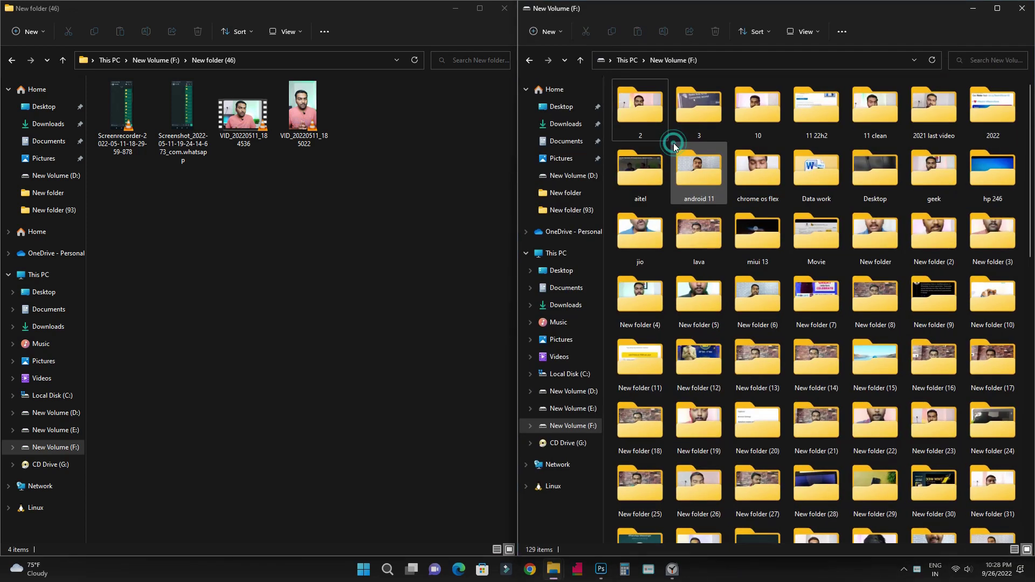
Minimize New Volume (F:), maximize New folder (46) to view the snap layout choices, and minimize it too
{"action": "left_click", "coordinate": [972, 9]}
{"action": "left_click_drag", "start_coordinate": [449, 11], "coordinate": [611, 4]}
{"action": "mouse_move", "coordinate": [1003, 11]}
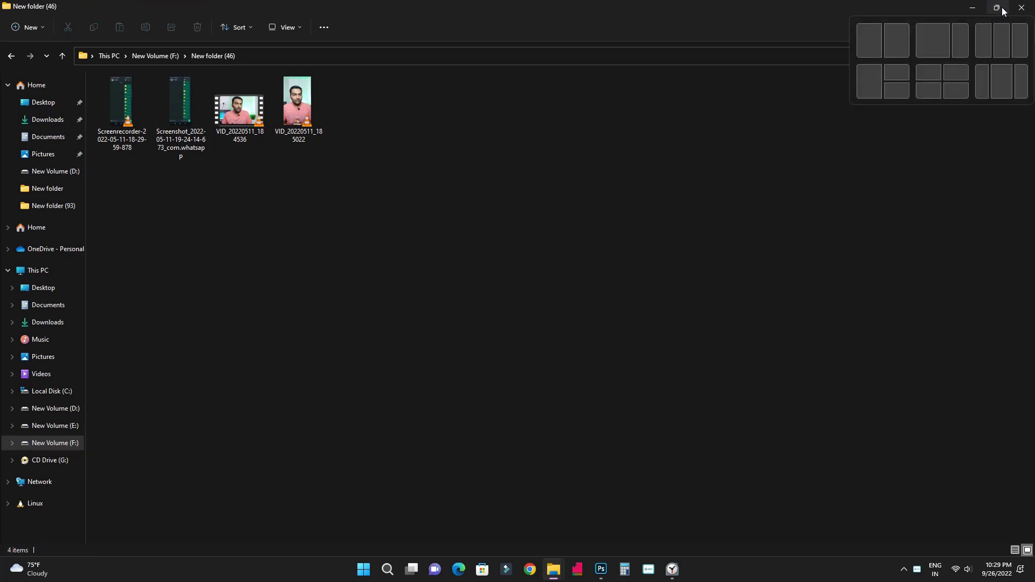
{"action": "left_click", "coordinate": [972, 7]}
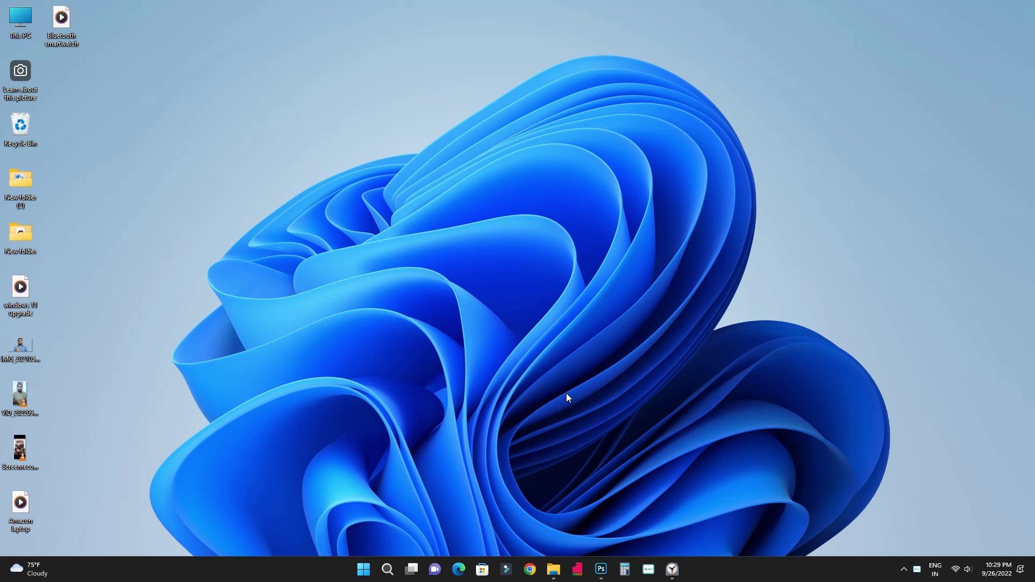
Open Windows Settings and go to the list of installed apps
{"action": "key", "text": "super+i"}
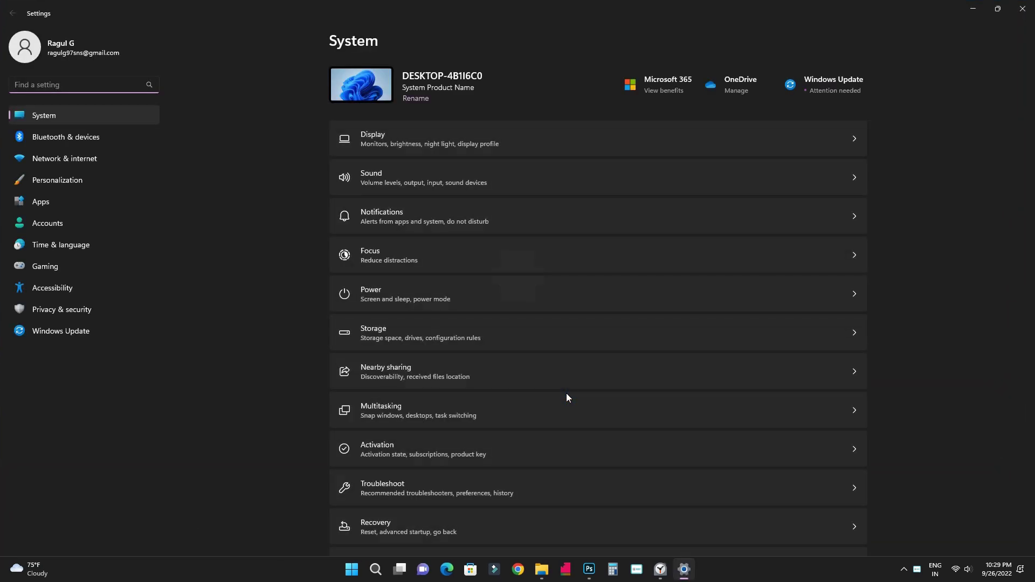
{"action": "left_click", "coordinate": [87, 227]}
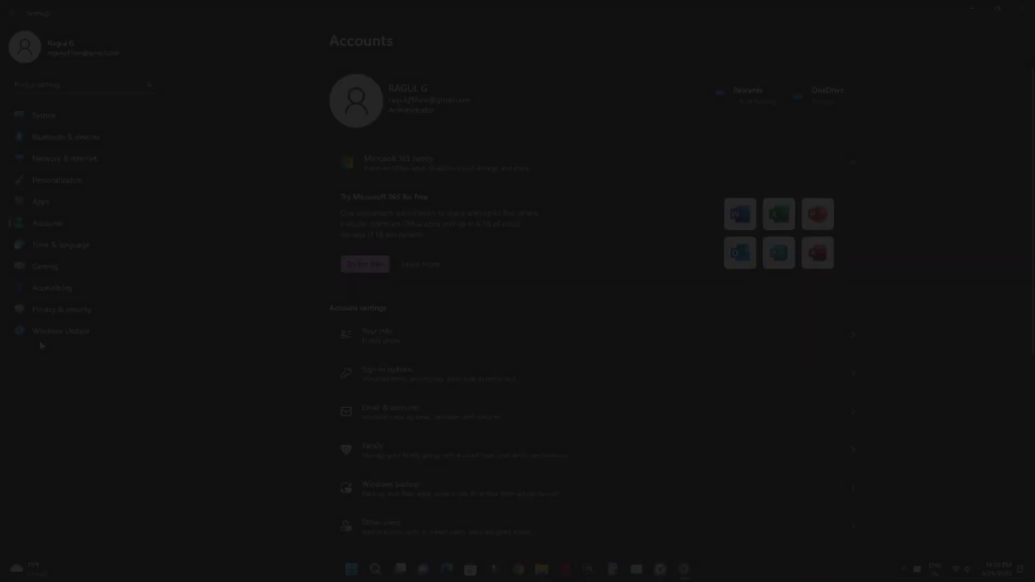
{"action": "left_click", "coordinate": [61, 205]}
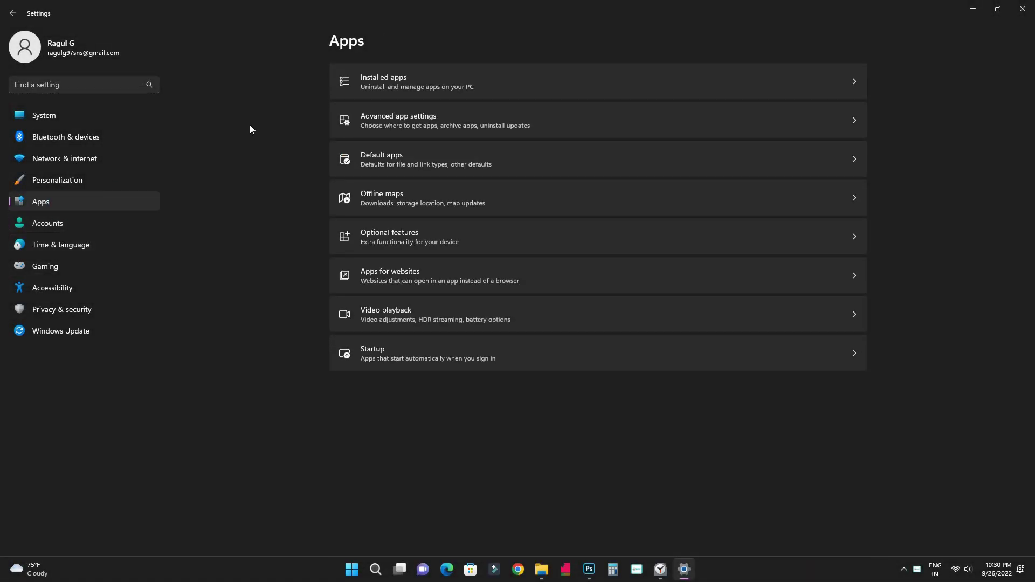
{"action": "left_click", "coordinate": [416, 81]}
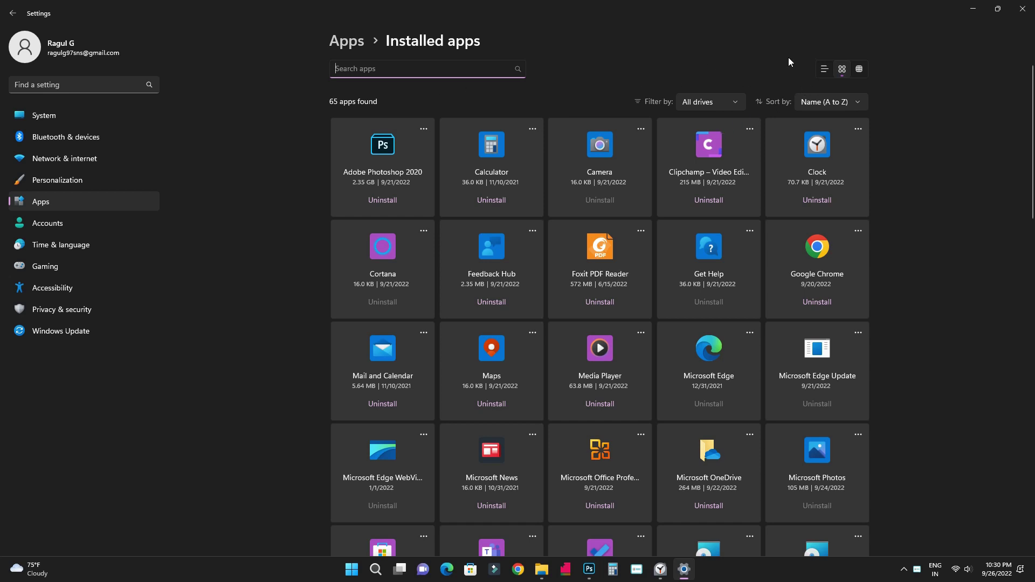
Switch the installed apps display to list, to grid and finally to the compact tile view
{"action": "left_click", "coordinate": [828, 67]}
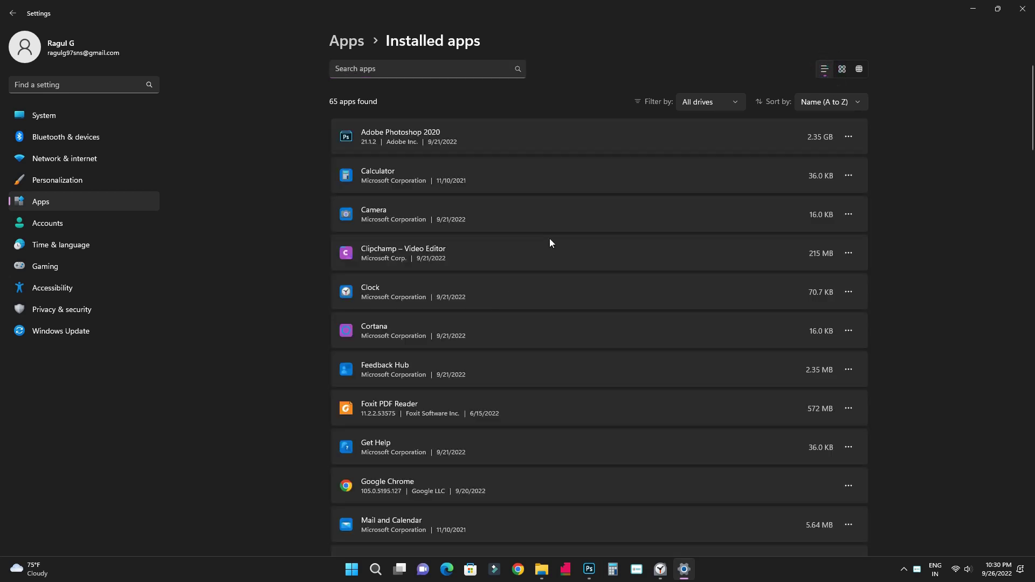
{"action": "left_click", "coordinate": [844, 69]}
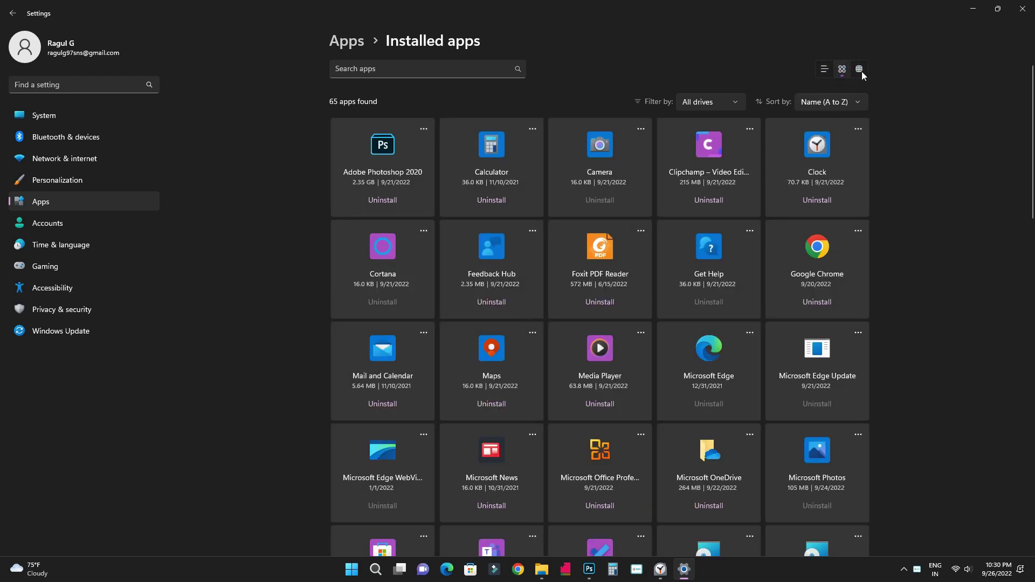
{"action": "left_click", "coordinate": [861, 74]}
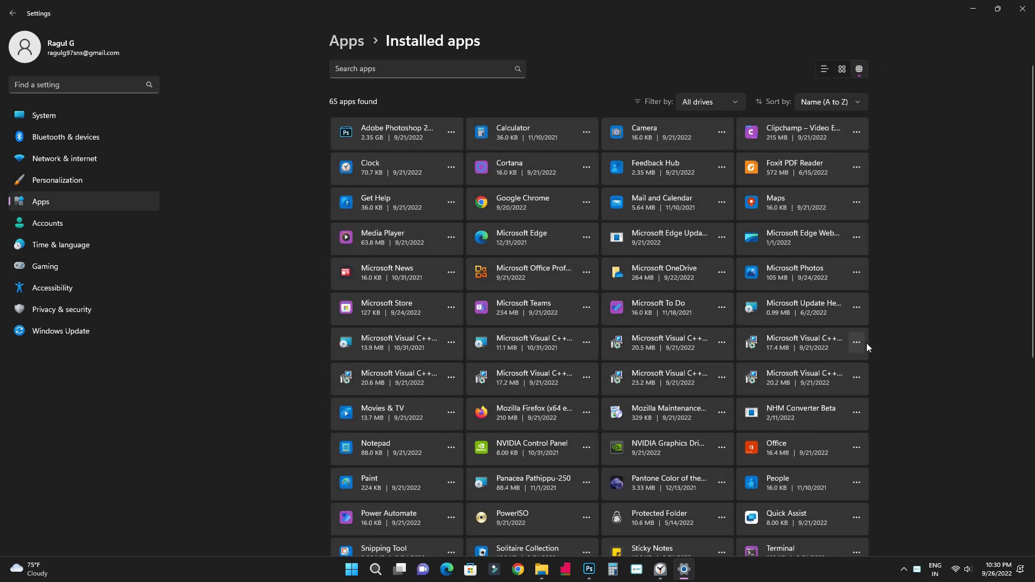
View the sort options for the installed apps, keep Name (A to Z) and minimize Settings
{"action": "left_click", "coordinate": [812, 103]}
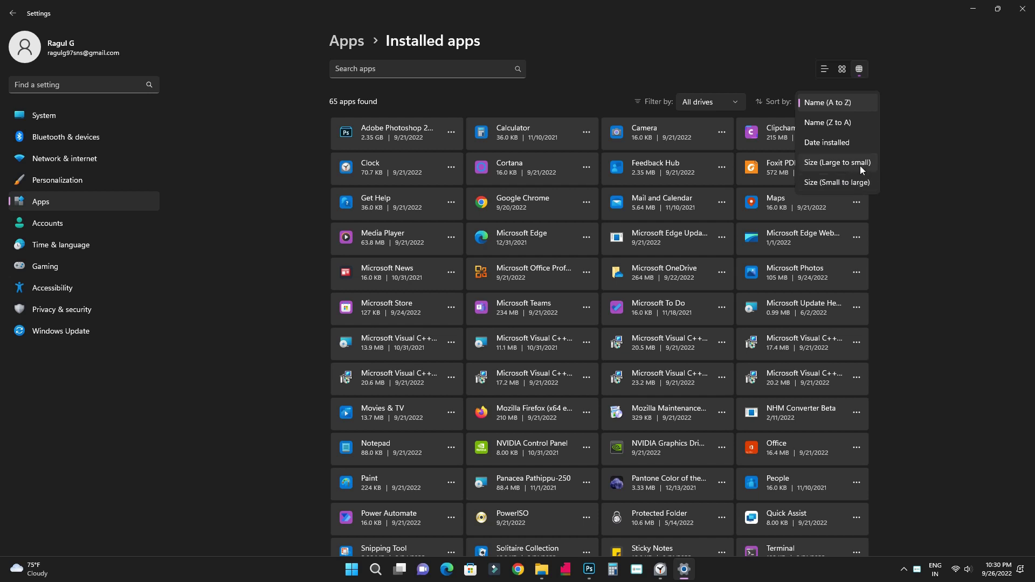
{"action": "left_click", "coordinate": [722, 97]}
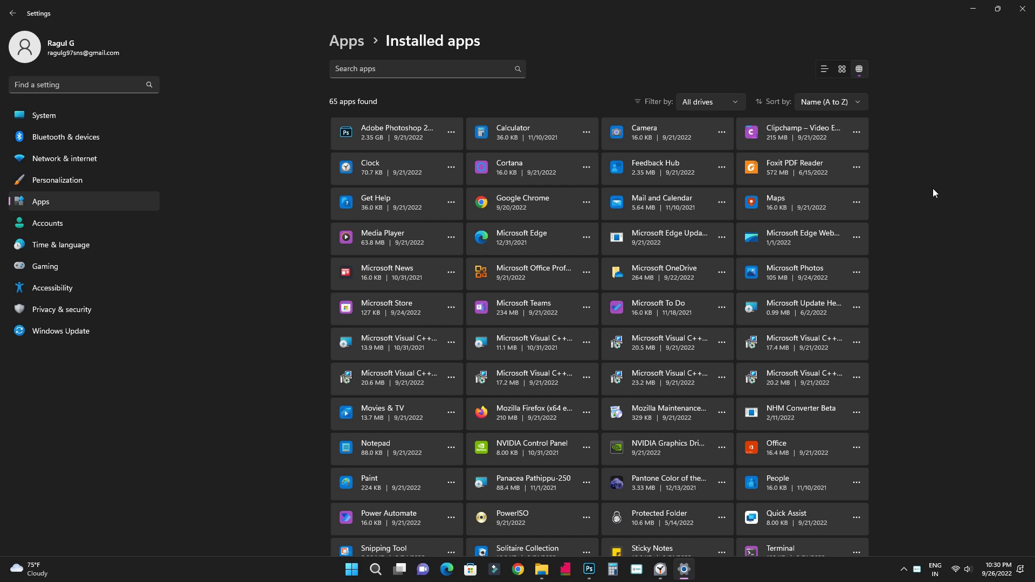
{"action": "left_click", "coordinate": [961, 9]}
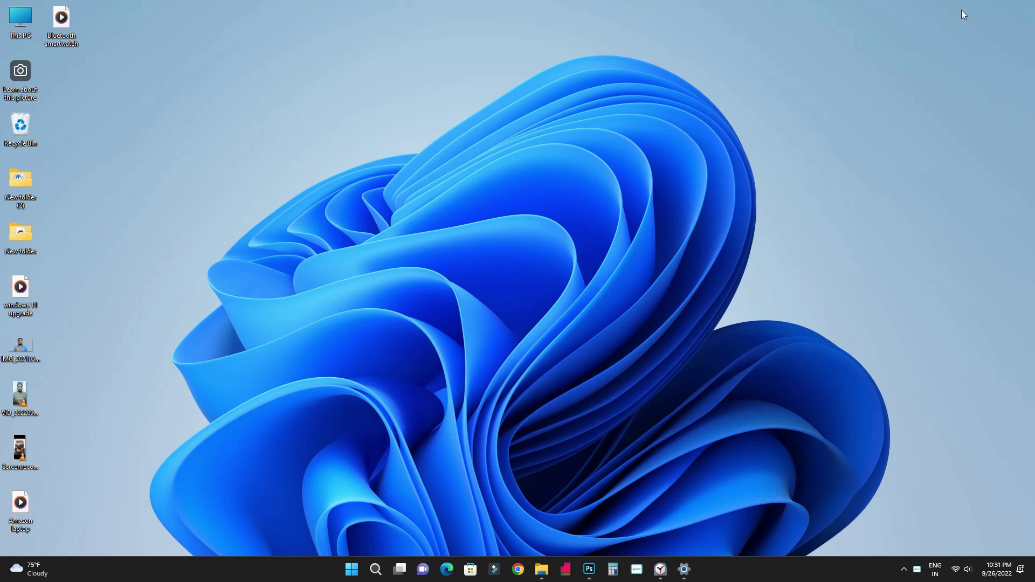
Cycle through the open windows in the task switcher, including bringing New folder (46) to the front
{"action": "key", "text": "alt+Tab"}
{"action": "key", "text": "alt+Tab"}
{"action": "key", "text": "alt+Tab"}
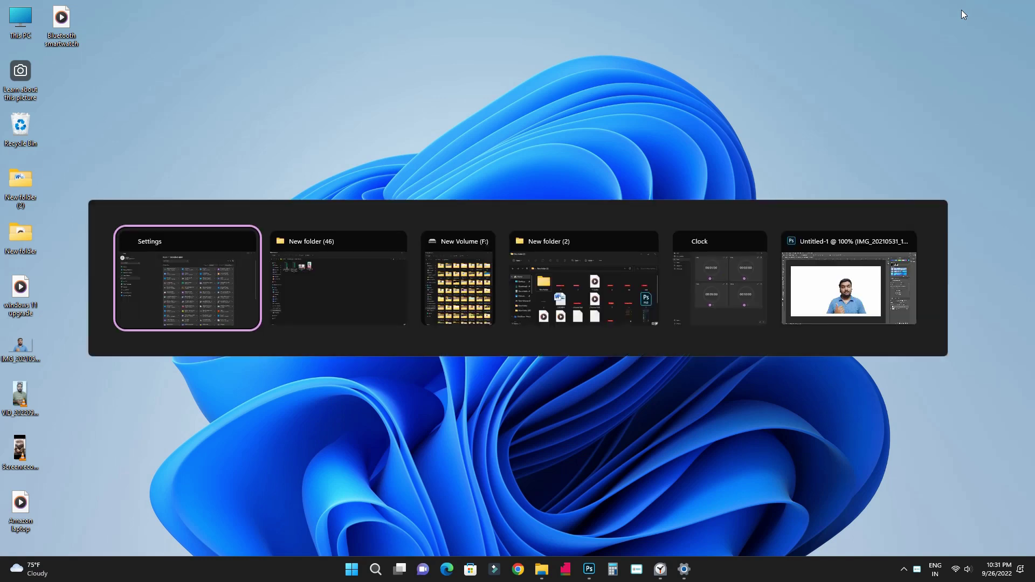
{"action": "key", "text": "alt+Tab"}
{"action": "key", "text": "alt+Tab"}
{"action": "key", "text": "alt+Tab"}
{"action": "key", "text": "alt+Tab"}
{"action": "key", "text": "alt+Tab"}
{"action": "key", "text": "alt+Tab"}
{"action": "key", "text": "alt+Tab"}
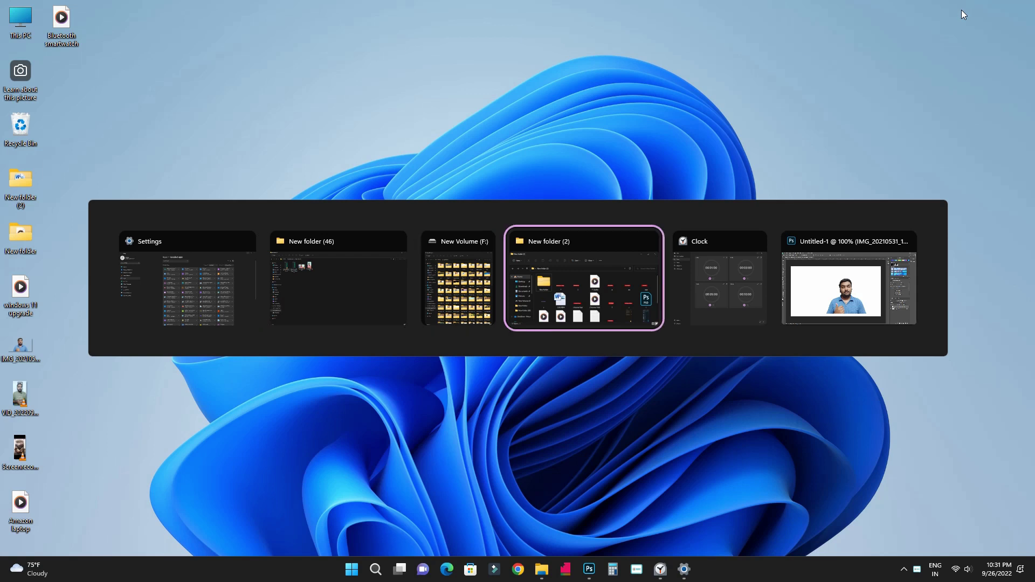
{"action": "key", "text": "alt+Tab"}
{"action": "key", "text": "alt+Tab"}
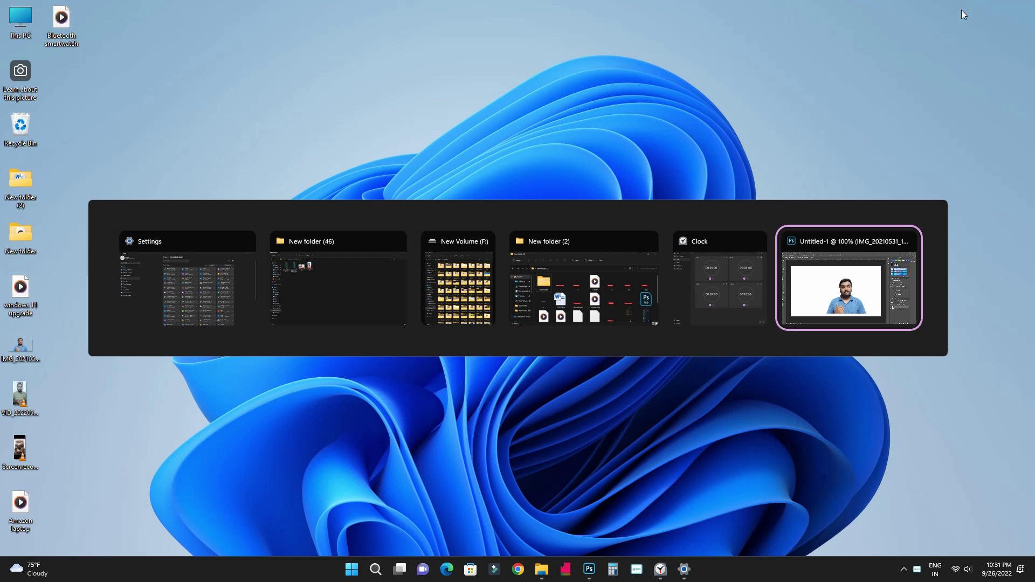
{"action": "key", "text": "alt+Tab"}
{"action": "key", "text": "alt+Tab"}
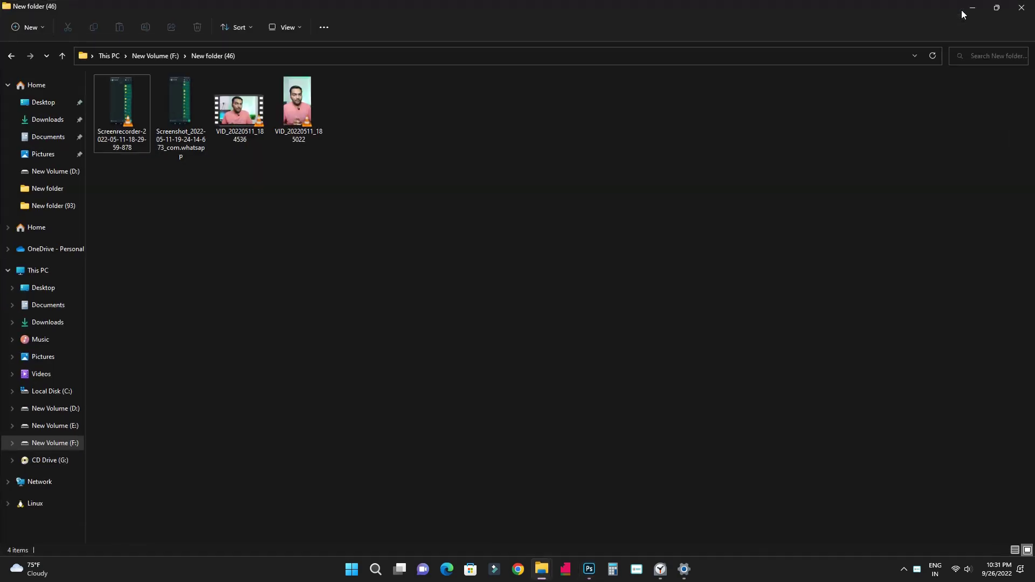
{"action": "key", "text": "alt+Tab"}
{"action": "key", "text": "alt+Tab"}
{"action": "key", "text": "alt+Tab"}
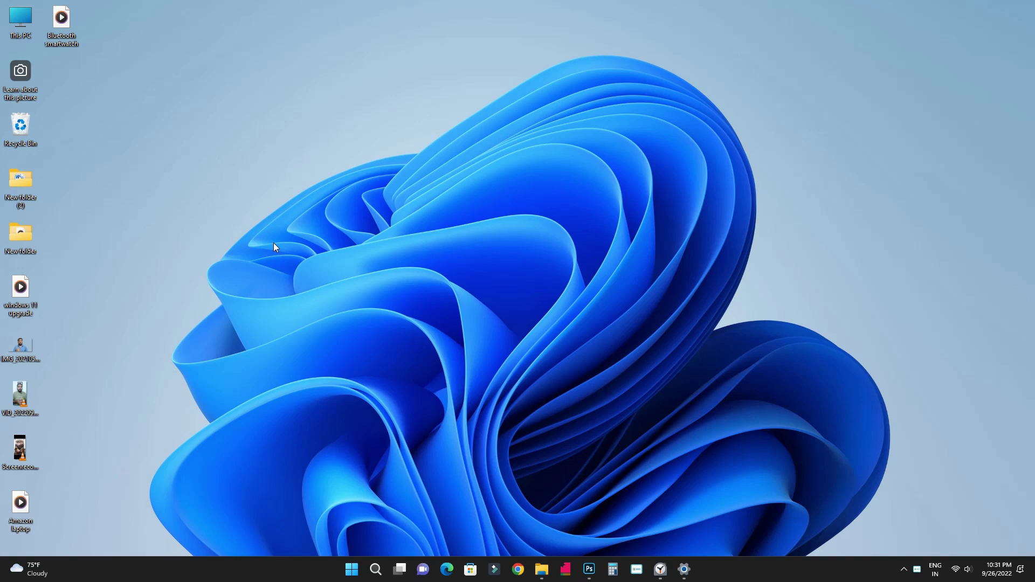
Open the desktop video VID_20220921_184656.mp4 for editing in Clipchamp and add it to the timeline
{"action": "right_click", "coordinate": [10, 389]}
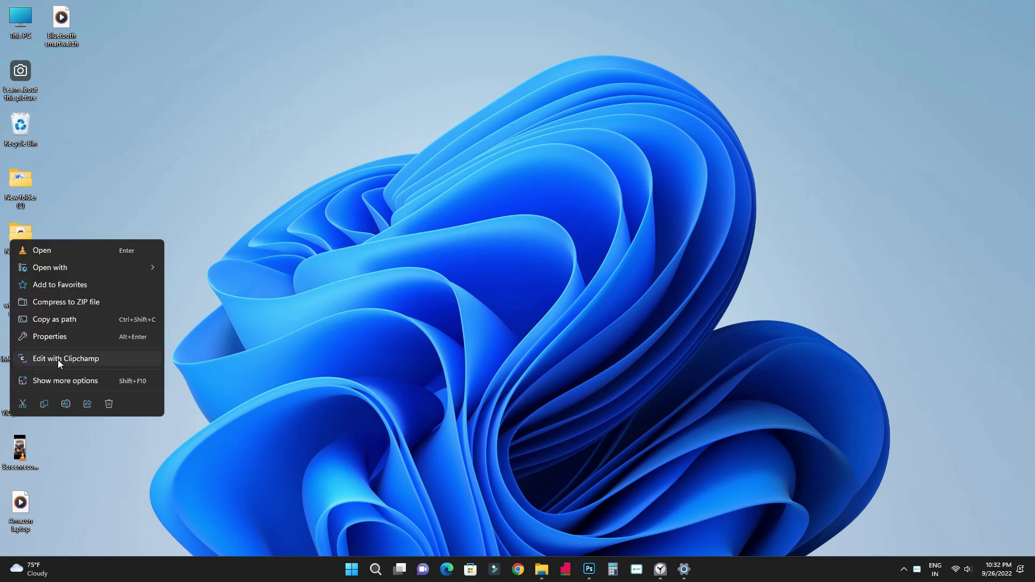
{"action": "left_click", "coordinate": [58, 360]}
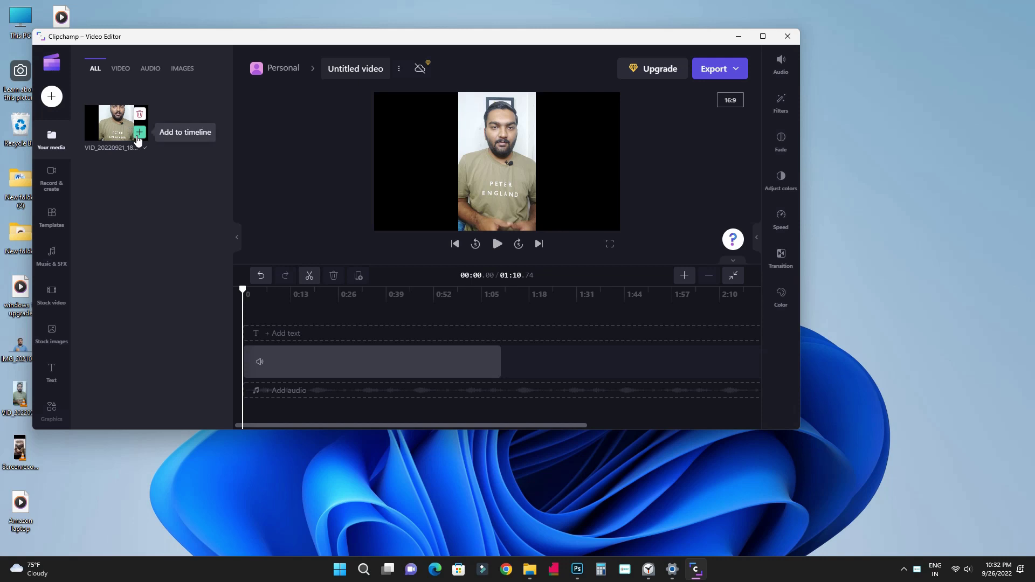
{"action": "left_click_drag", "start_coordinate": [124, 133], "coordinate": [276, 329]}
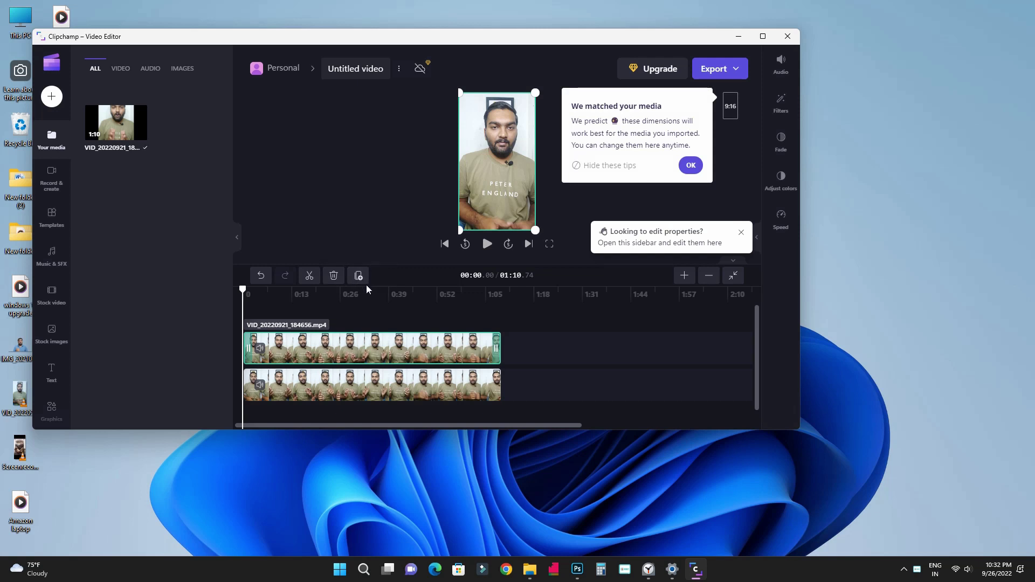
Duplicate the selected clip on the upper timeline track, and view the Record & create options and template categories
{"action": "left_click", "coordinate": [358, 275]}
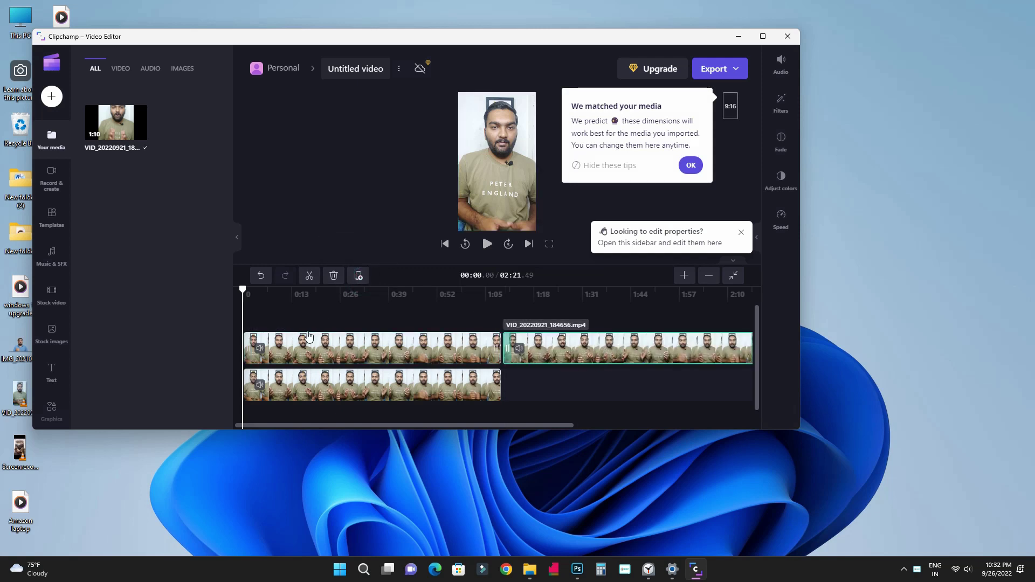
{"action": "left_click", "coordinate": [51, 179]}
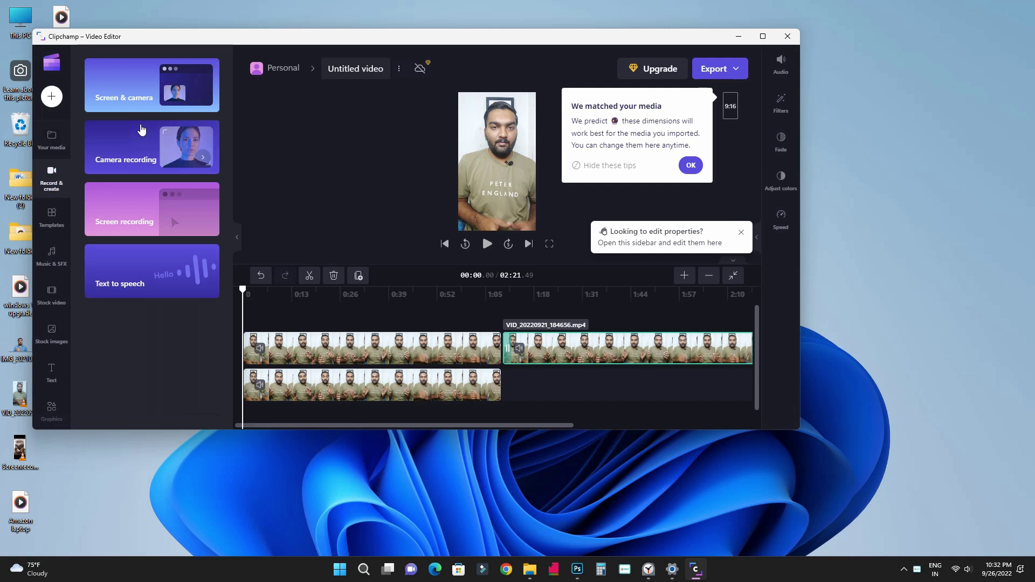
{"action": "left_click", "coordinate": [64, 222]}
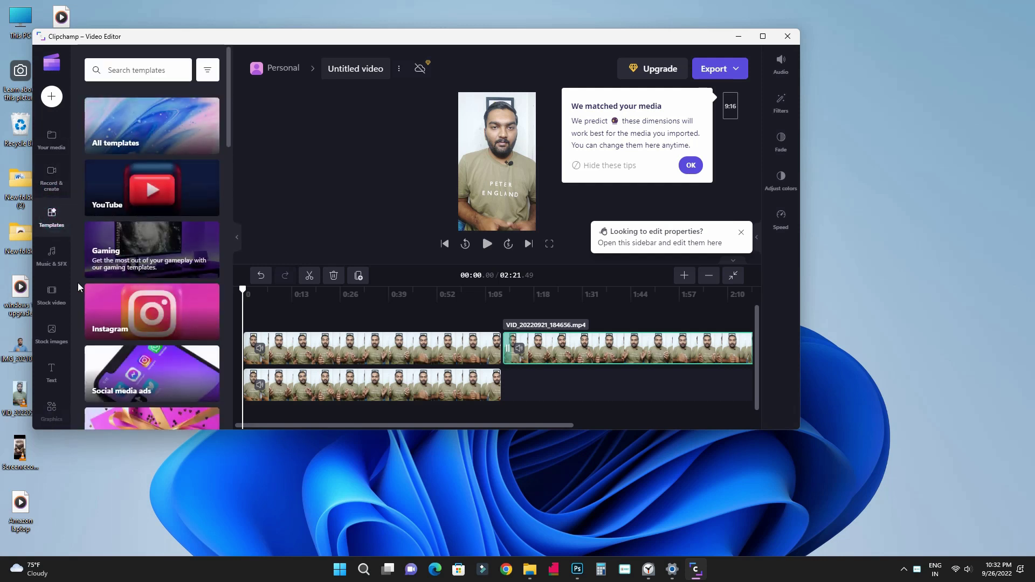
Browse the Music & SFX, stock video and stock images libraries
{"action": "left_click", "coordinate": [51, 254]}
{"action": "scroll", "coordinate": [61, 247], "scroll_direction": "down", "scroll_amount": 1}
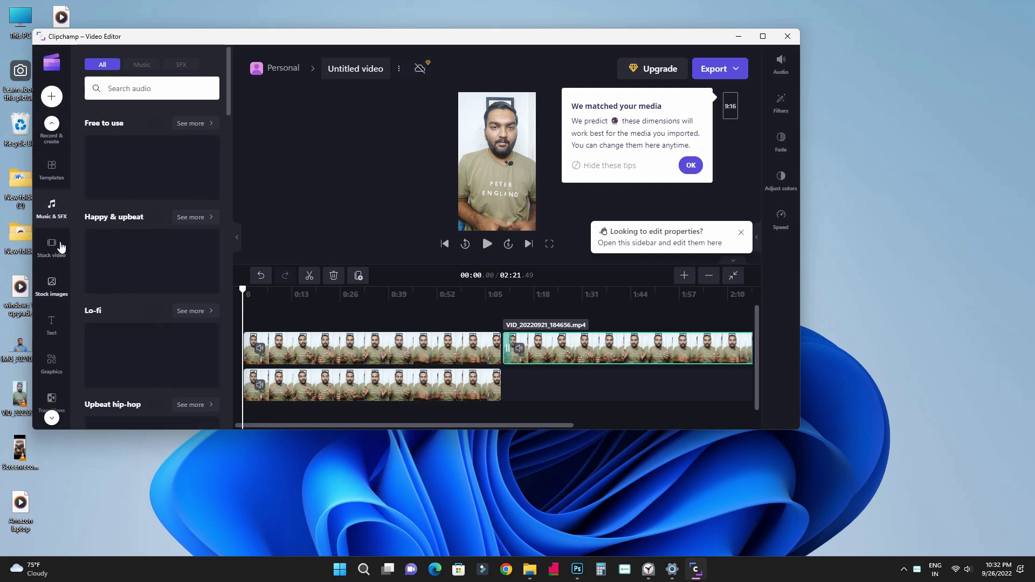
{"action": "left_click", "coordinate": [61, 247]}
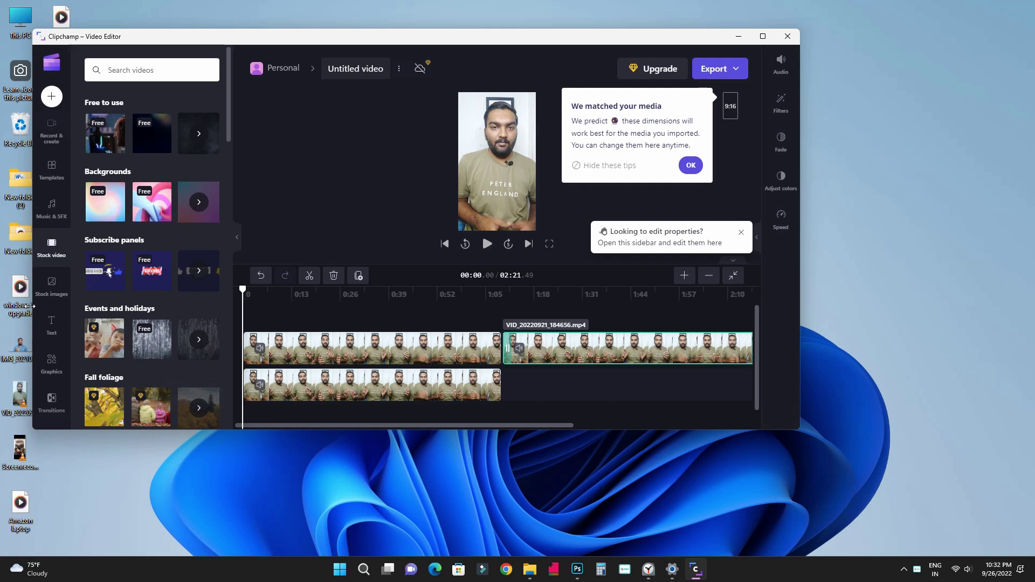
{"action": "left_click", "coordinate": [51, 286]}
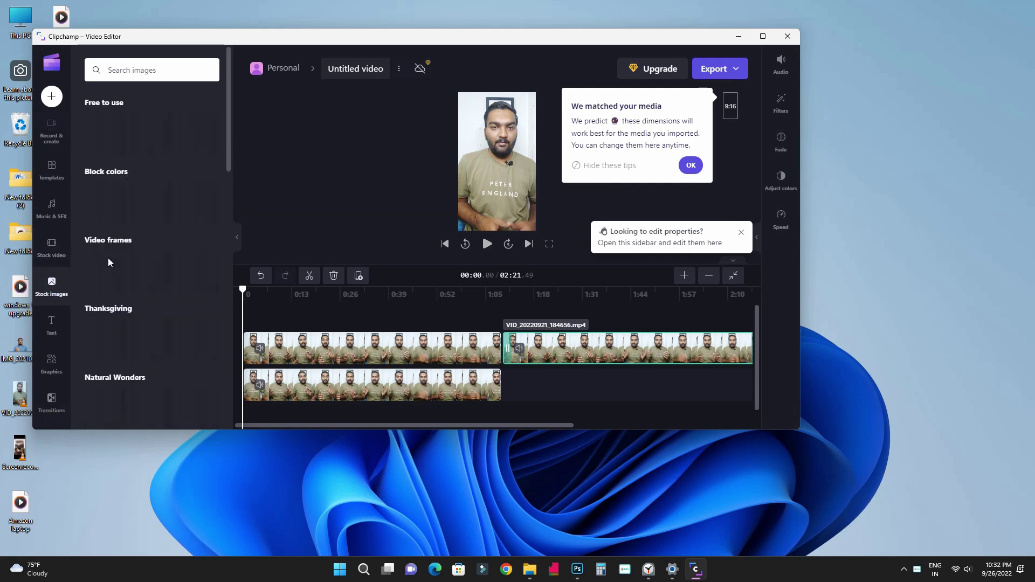
{"action": "scroll", "coordinate": [108, 254], "scroll_direction": "down", "scroll_amount": 1}
{"action": "scroll", "coordinate": [108, 259], "scroll_direction": "down", "scroll_amount": 2}
Browse the graphics and text title styles, and view the video quality options for export
{"action": "left_click", "coordinate": [51, 362]}
{"action": "left_click", "coordinate": [52, 323]}
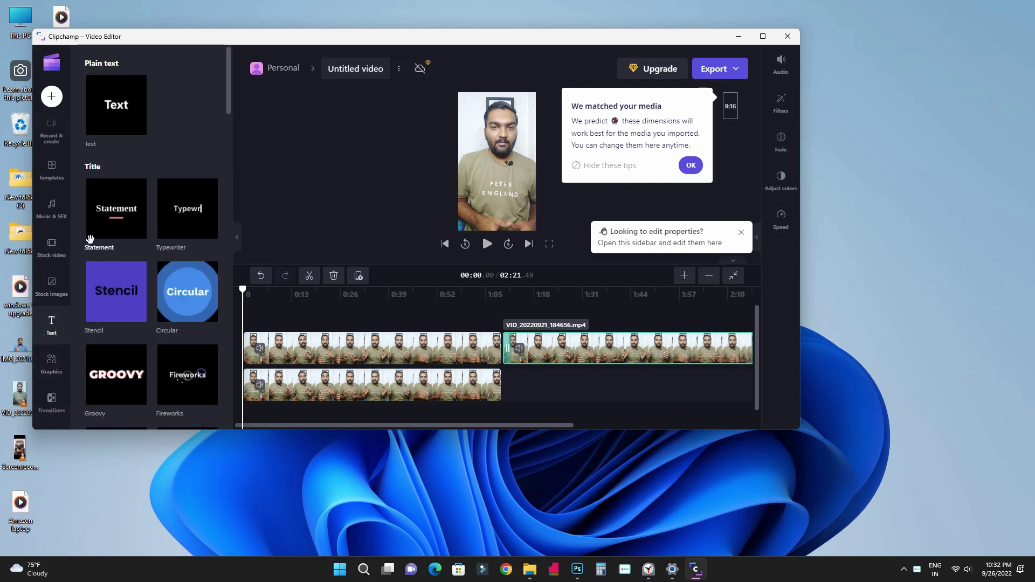
{"action": "scroll", "coordinate": [108, 248], "scroll_direction": "down", "scroll_amount": 4}
{"action": "scroll", "coordinate": [52, 329], "scroll_direction": "down", "scroll_amount": 1}
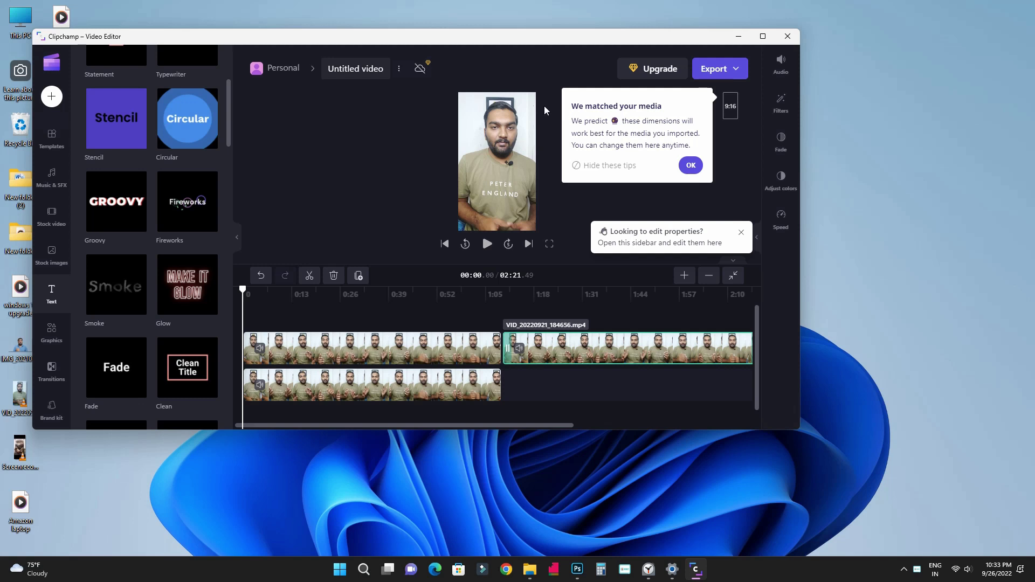
{"action": "left_click", "coordinate": [734, 73]}
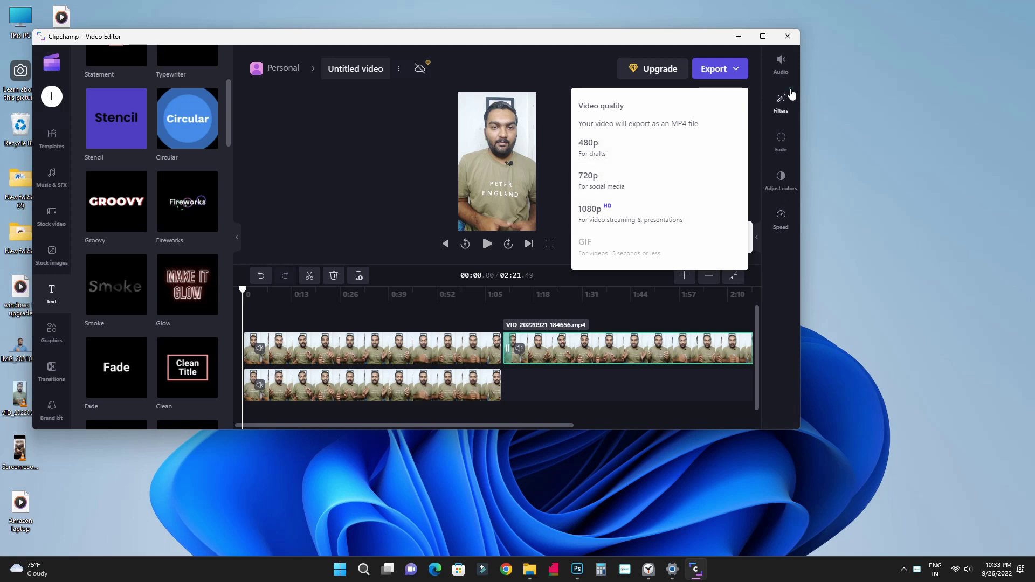
View the selected clip's filters, fade, color adjustment and speed settings, and shift the Clipchamp window toward the middle of the desktop
{"action": "left_click", "coordinate": [787, 108]}
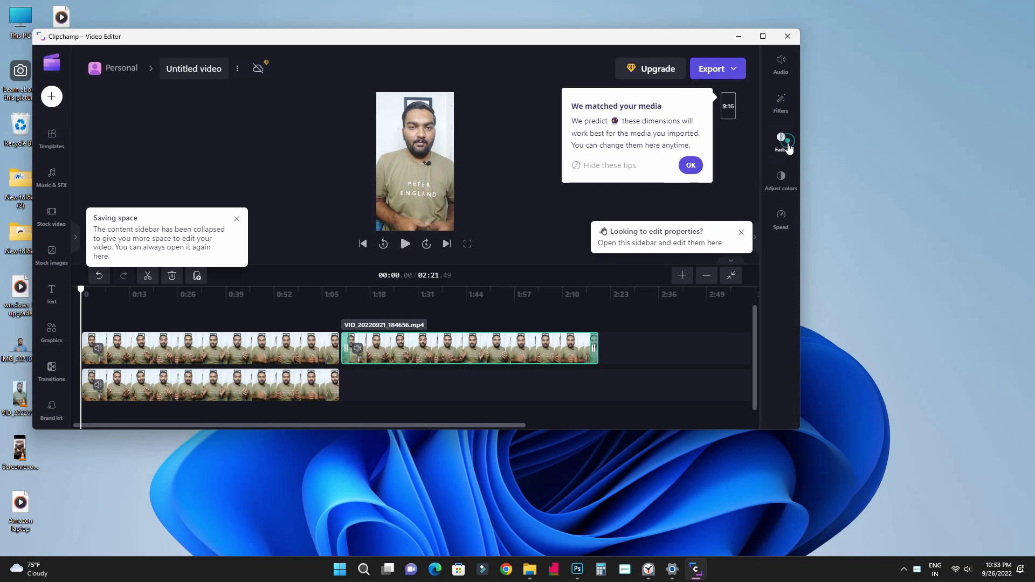
{"action": "left_click", "coordinate": [780, 141]}
{"action": "left_click", "coordinate": [781, 178]}
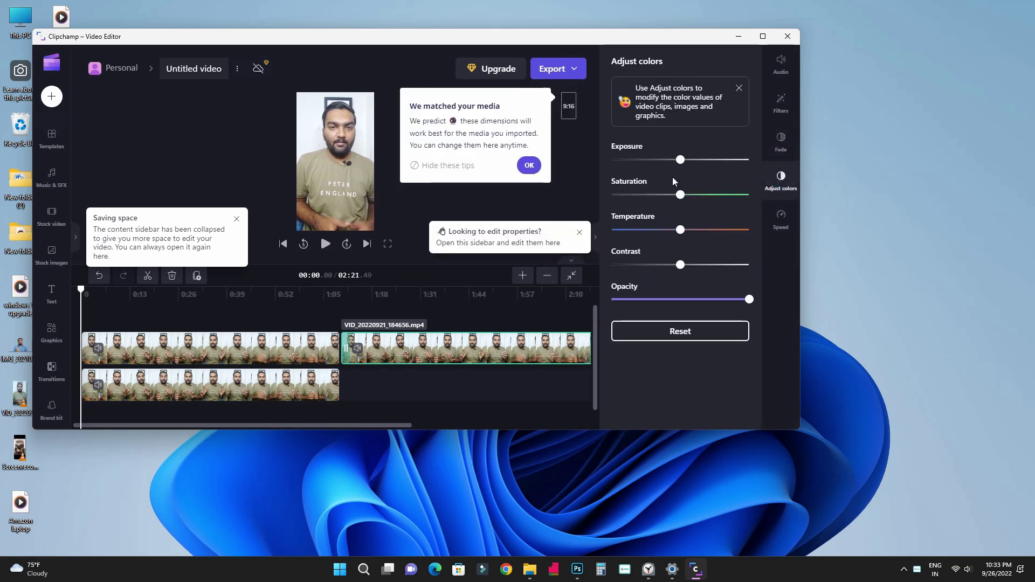
{"action": "left_click", "coordinate": [780, 218]}
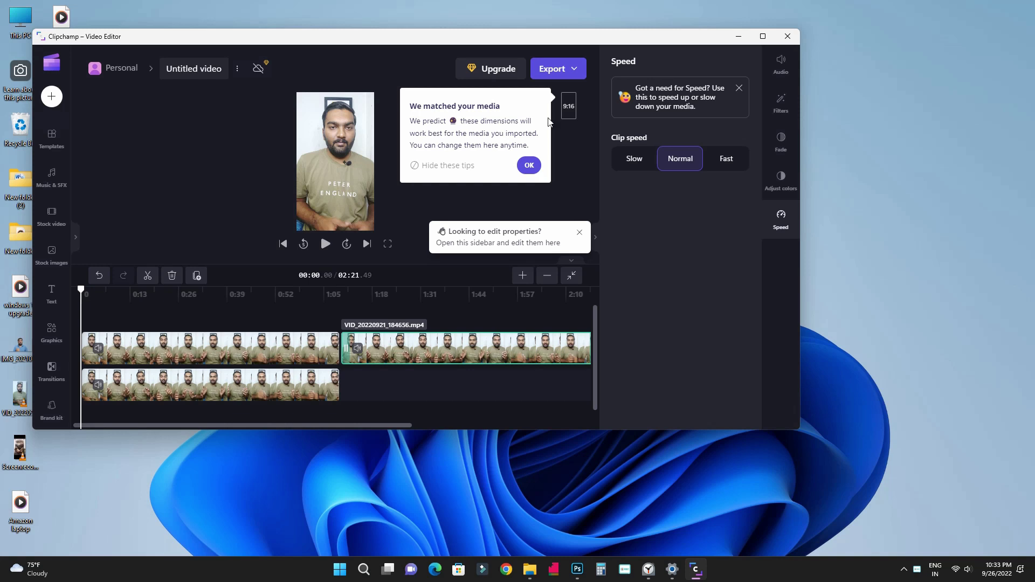
{"action": "left_click_drag", "start_coordinate": [376, 43], "coordinate": [445, 57]}
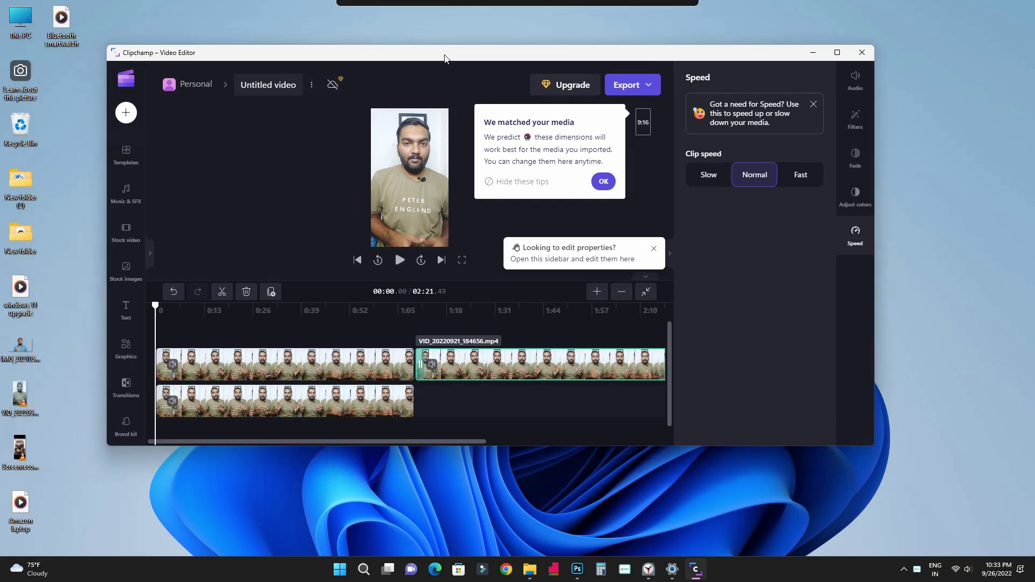